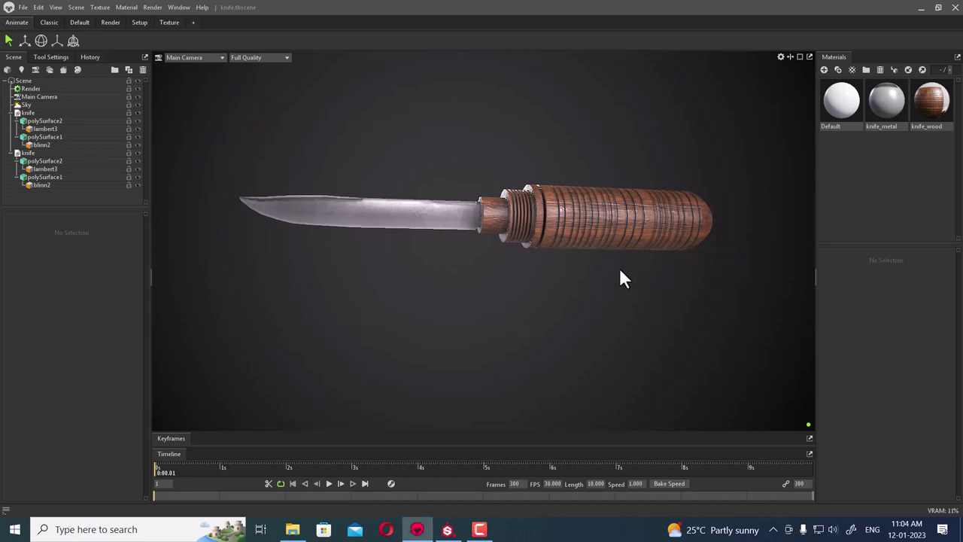
Rotate the sky lighting around the knife, then bring up the viewport's add-object menu
mouse_move(620, 267)
shift+right_down()
mouse_move(430, 275)
mouse_move(590, 284)
shift+right_up()
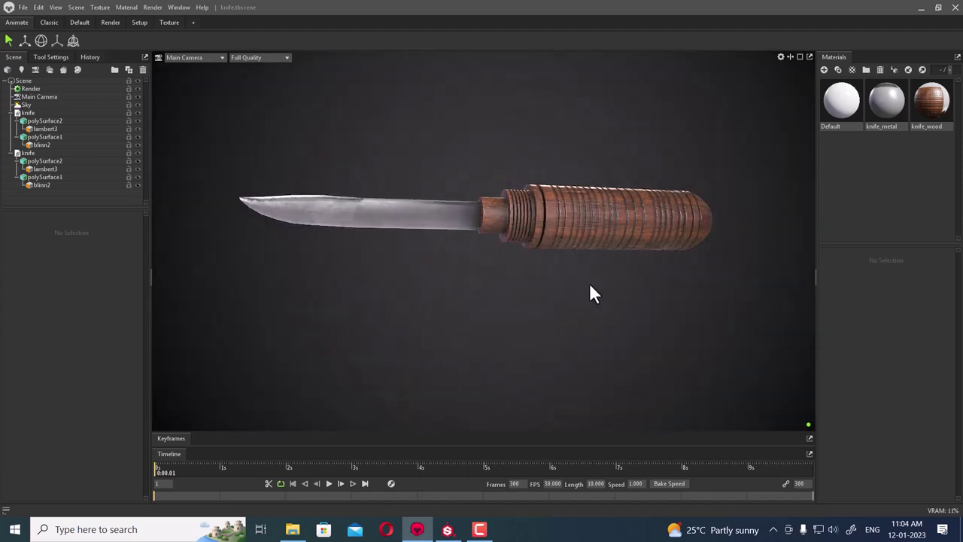
right_click(589, 286)
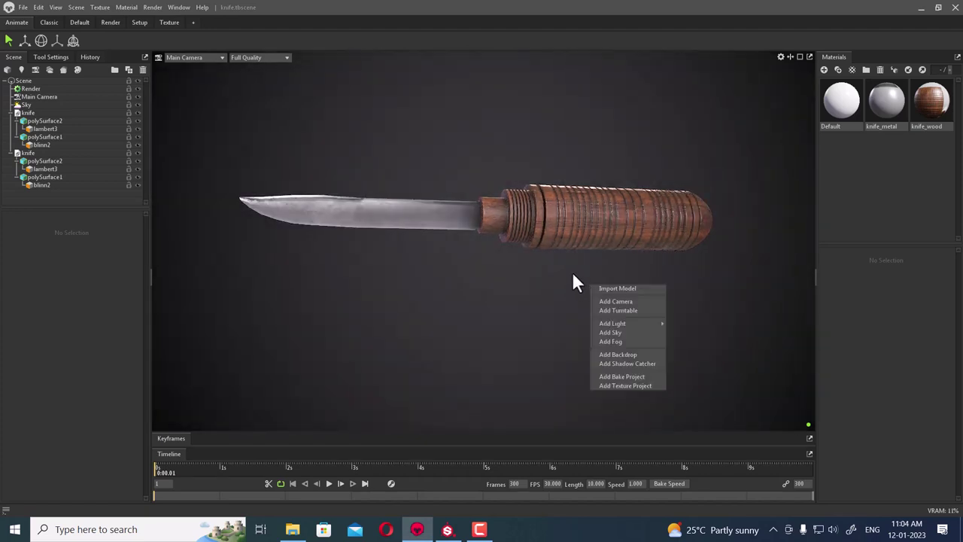
Add a directional light through Scene > Add Object > Light > Directional
click(335, 3)
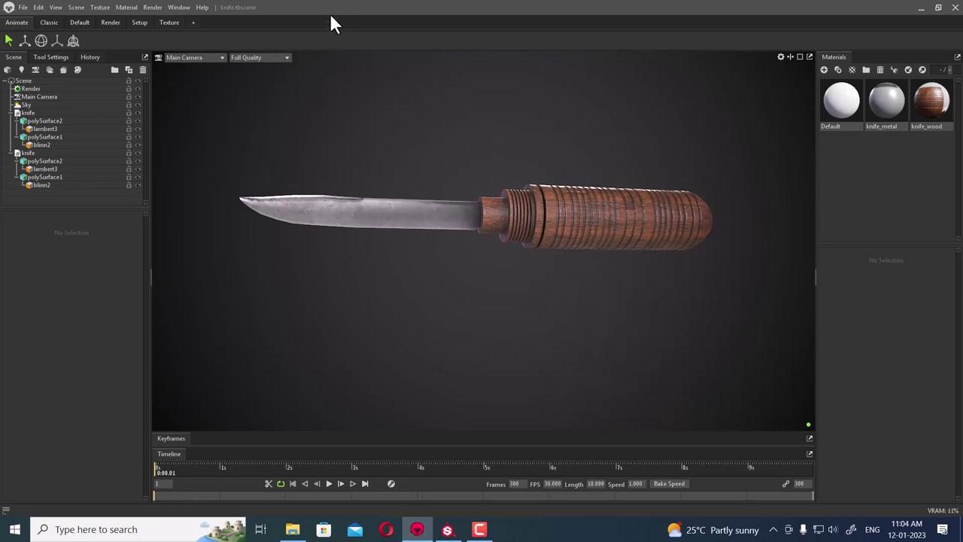
click(78, 6)
click(636, 282)
click(72, 8)
mouse_move(90, 19)
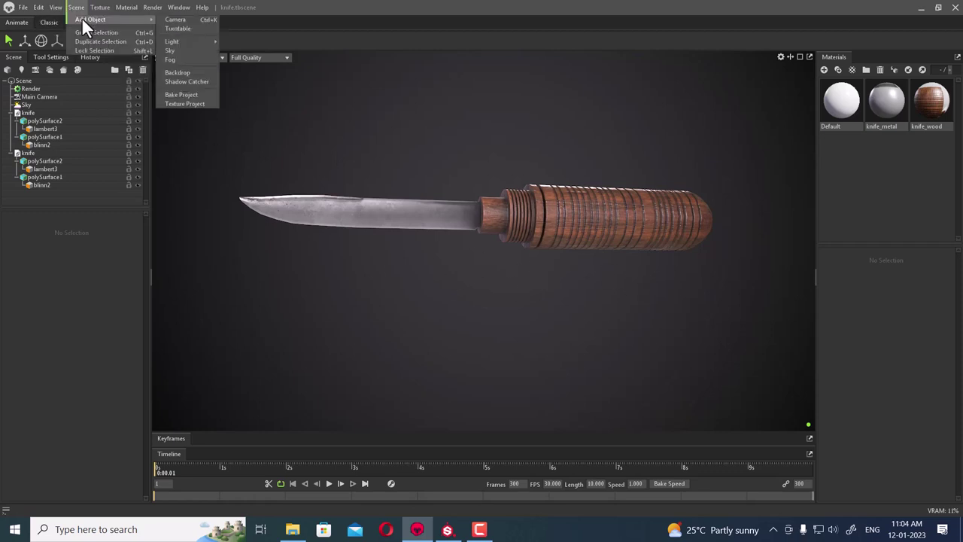
mouse_move(172, 41)
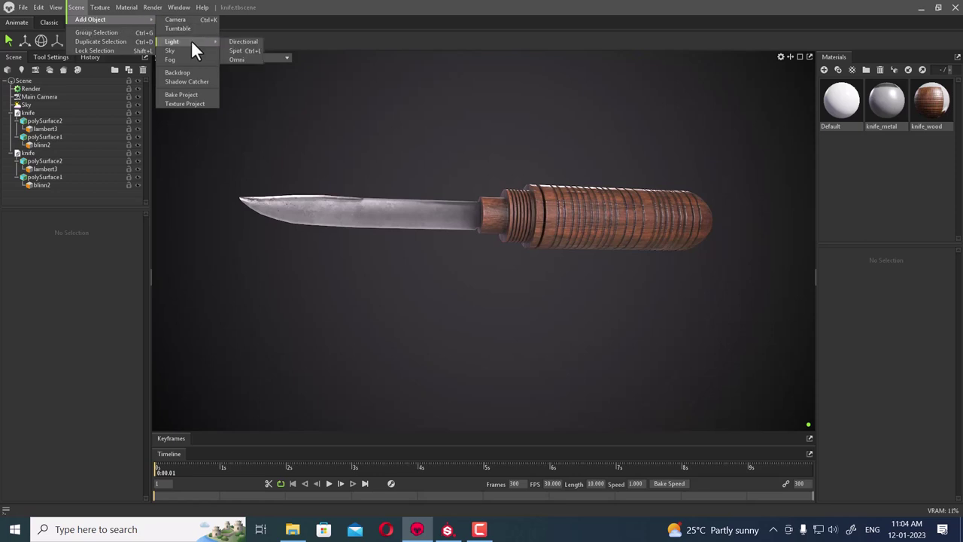
click(249, 43)
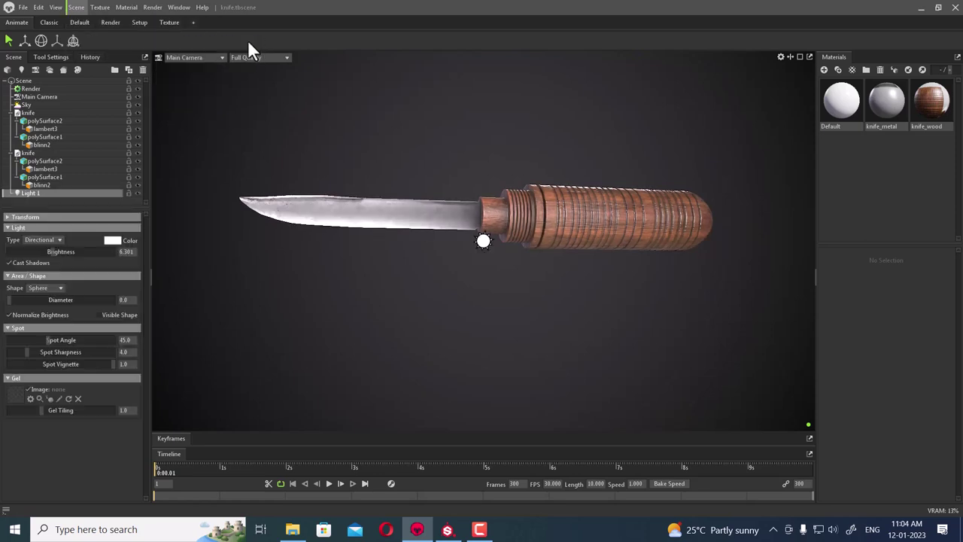
Rename the new light from Light 1 to KEY
double_click(43, 192)
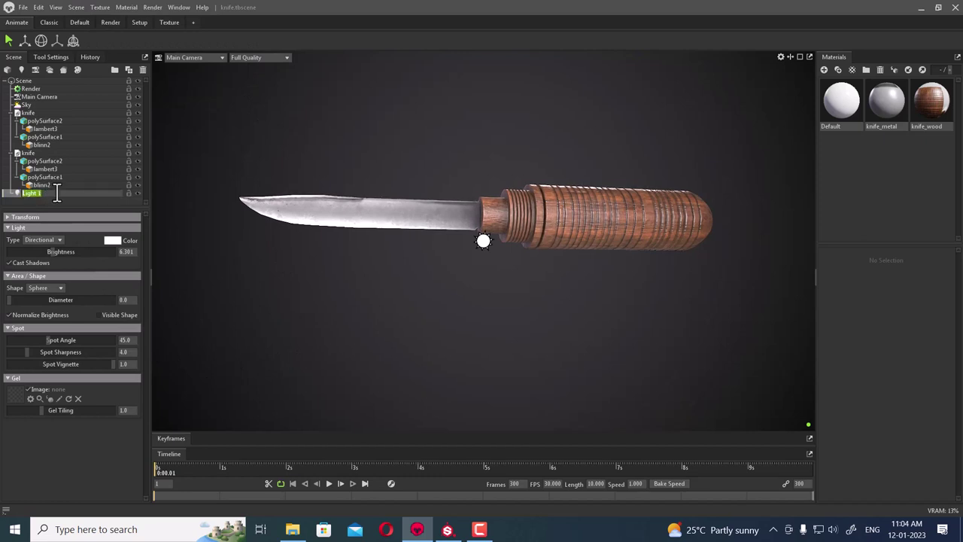
text(KEY)
key(Return)
In a Perspective view, move the KEY light up and to the right along its green axis
click(203, 57)
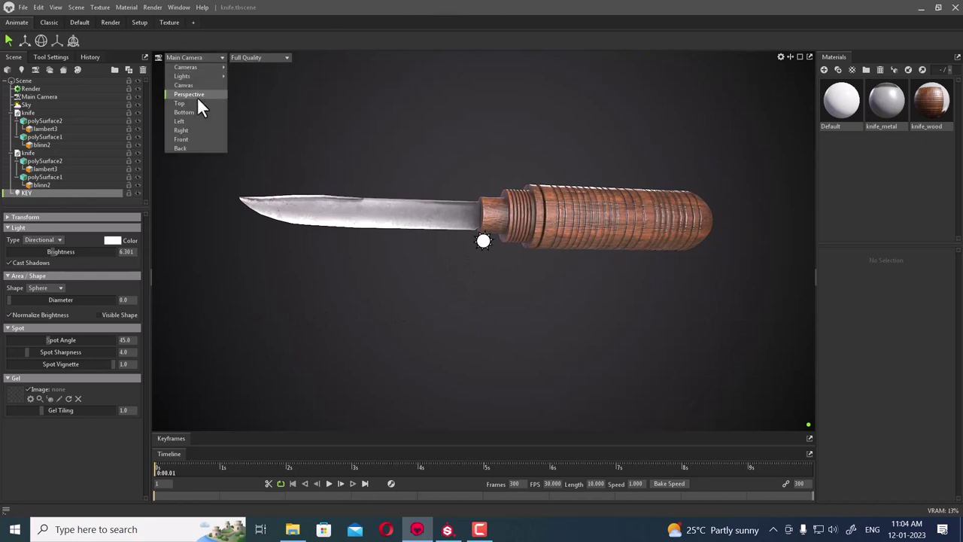
click(197, 96)
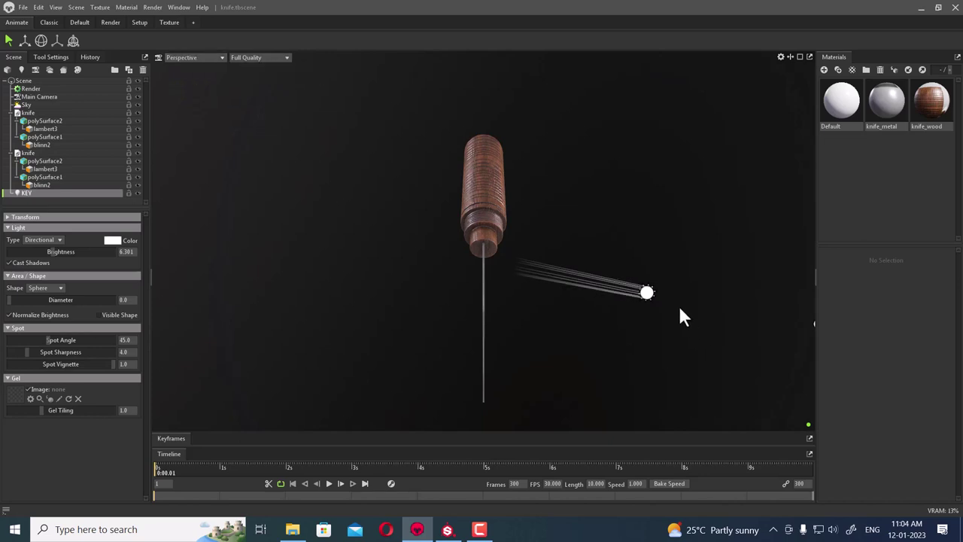
click(638, 327)
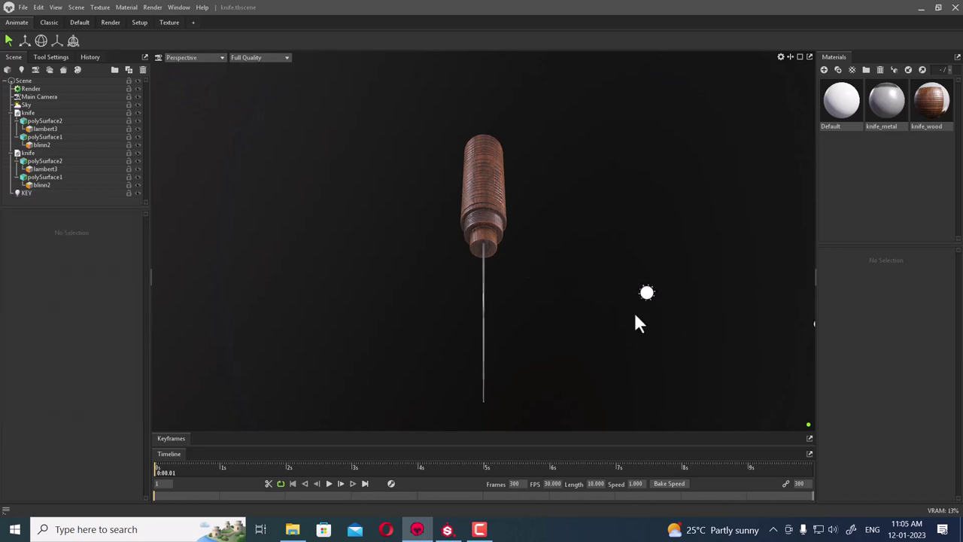
click(27, 192)
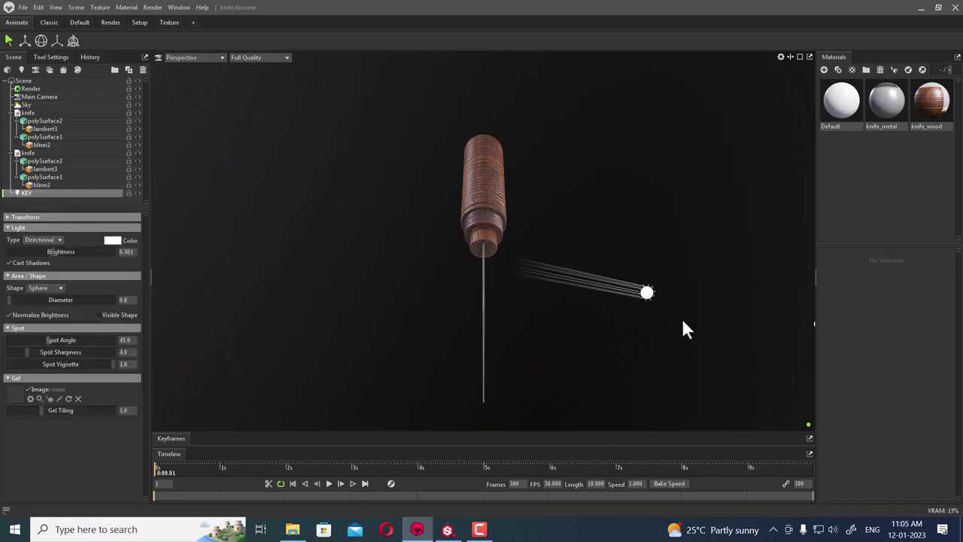
key(w)
drag(666, 256, 672, 201)
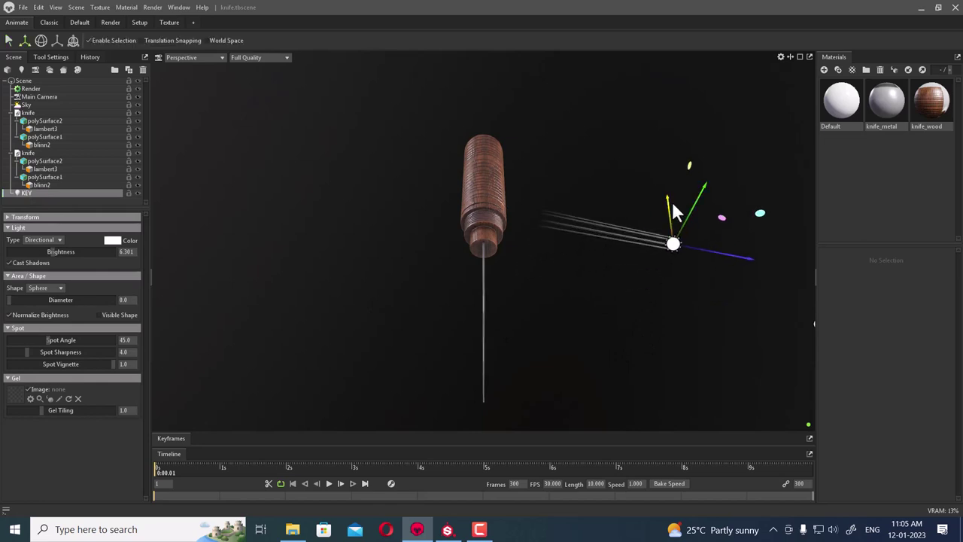
Return the view to Main Camera and split the viewport horizontally into two stacked views
click(181, 58)
mouse_move(185, 67)
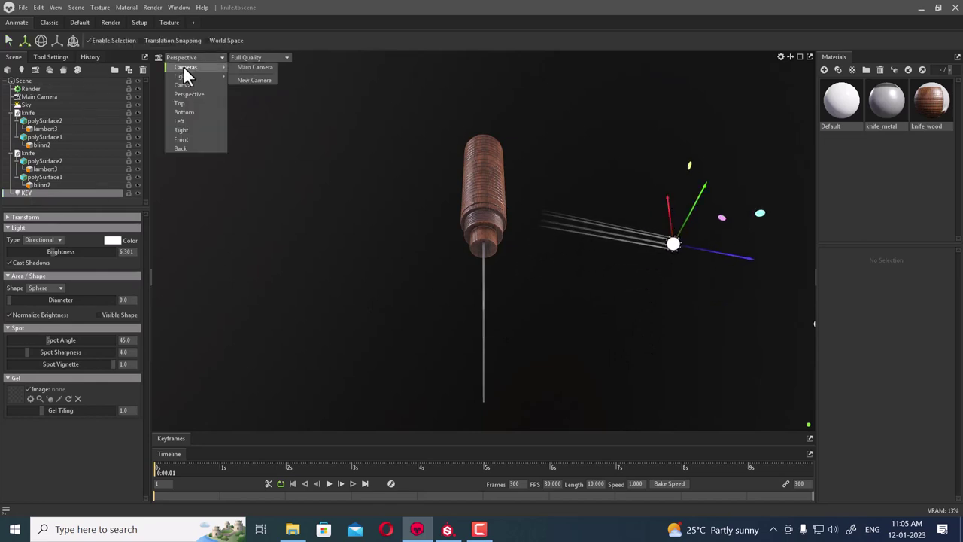
click(254, 67)
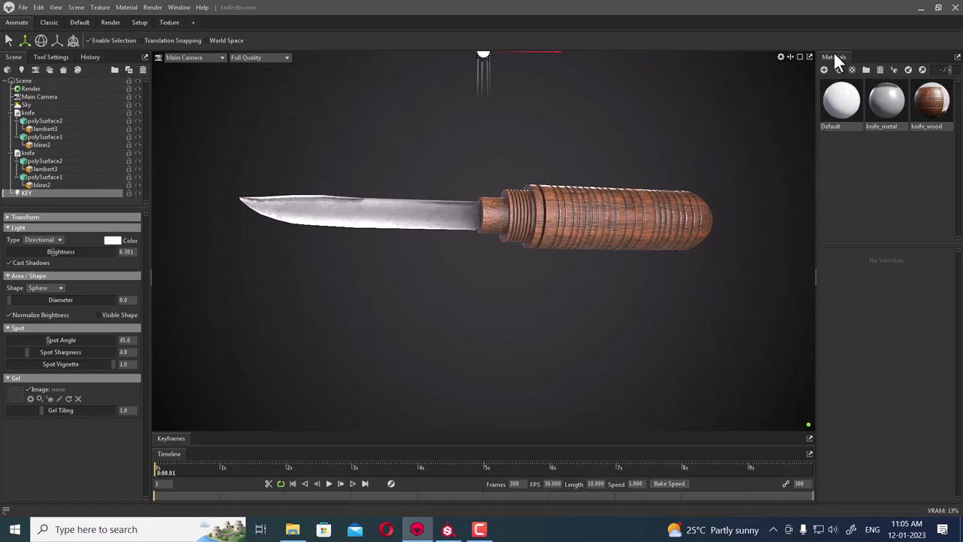
click(790, 57)
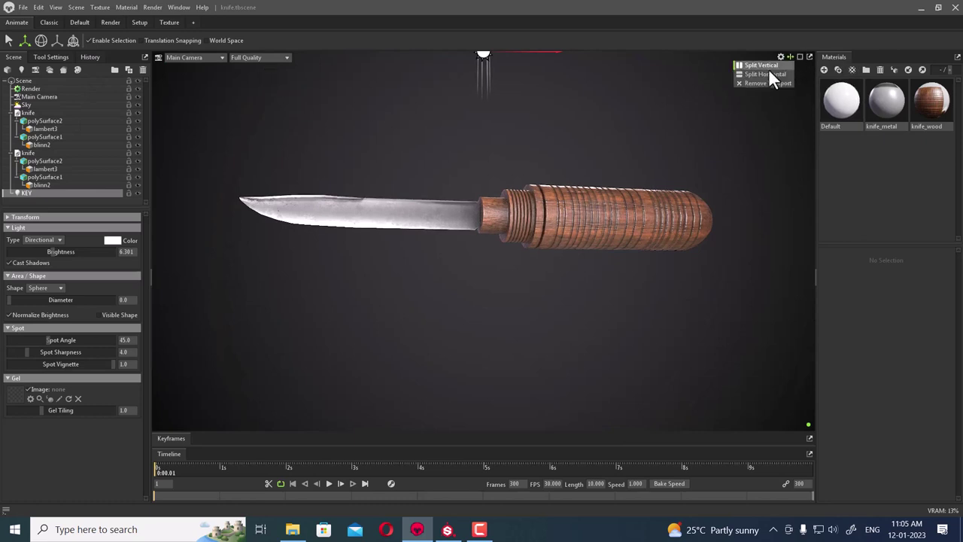
click(768, 73)
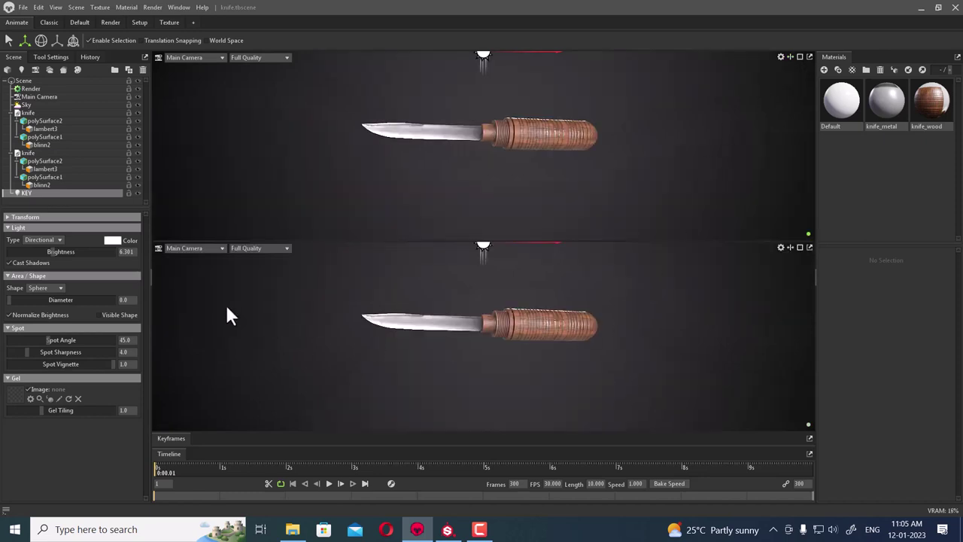
click(184, 248)
Set the lower view to Perspective and rotate the KEY light about 23 degrees toward the knife
click(189, 284)
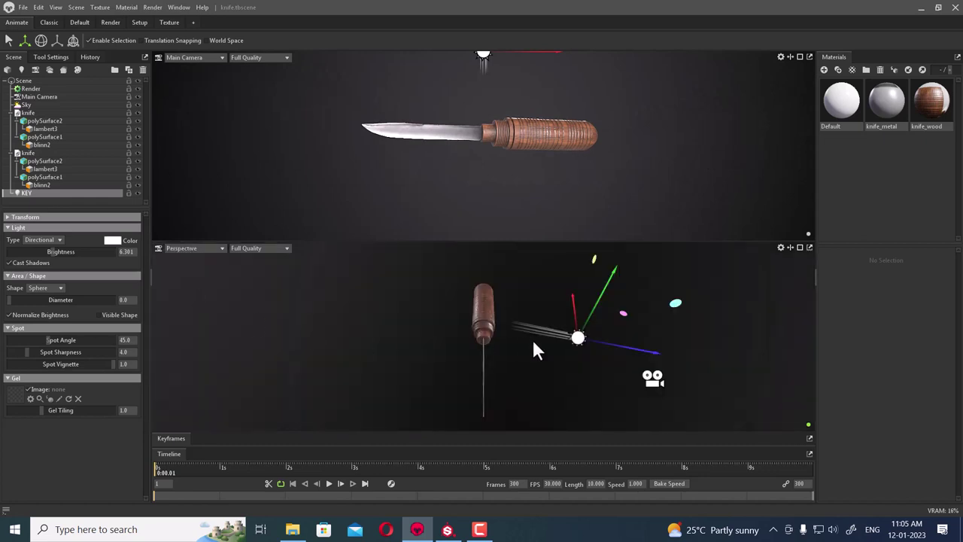
drag(531, 337, 470, 322)
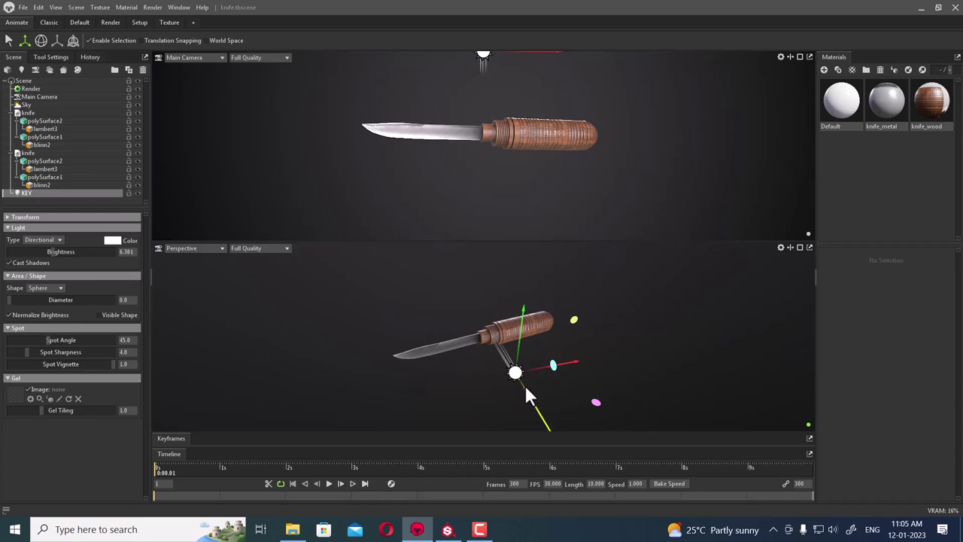
drag(525, 385, 591, 378)
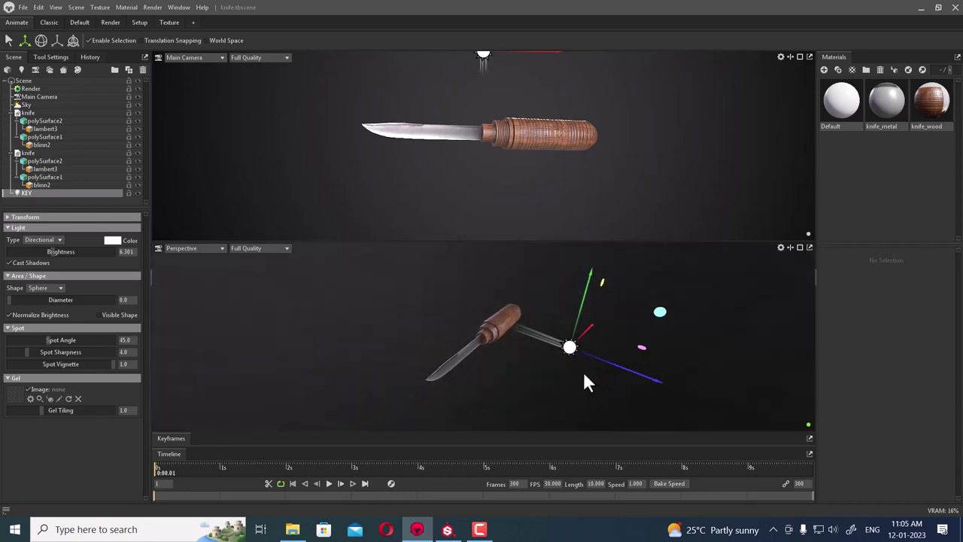
key(r)
key(e)
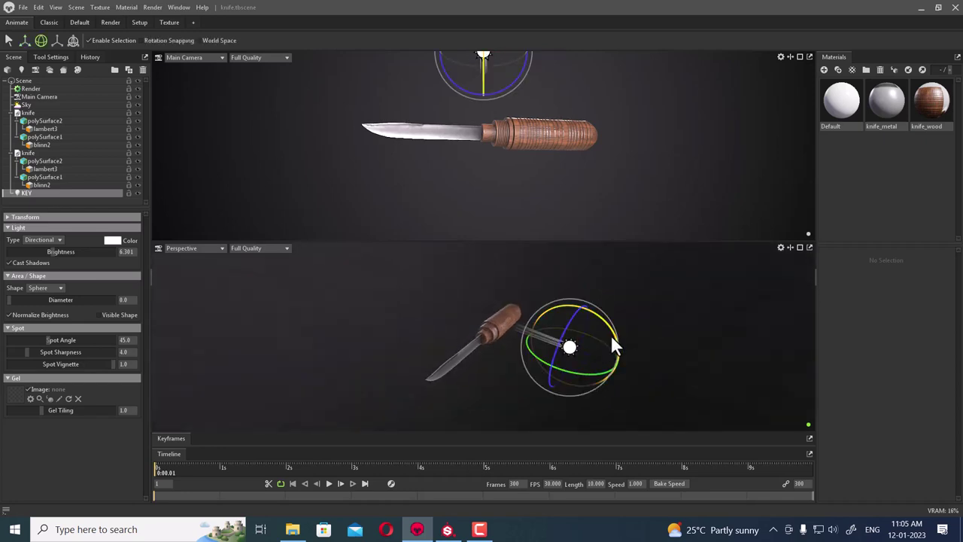
mouse_move(611, 334)
mouse_down()
mouse_move(602, 312)
mouse_move(614, 373)
mouse_move(579, 370)
mouse_move(597, 366)
mouse_move(593, 376)
mouse_move(549, 350)
mouse_up()
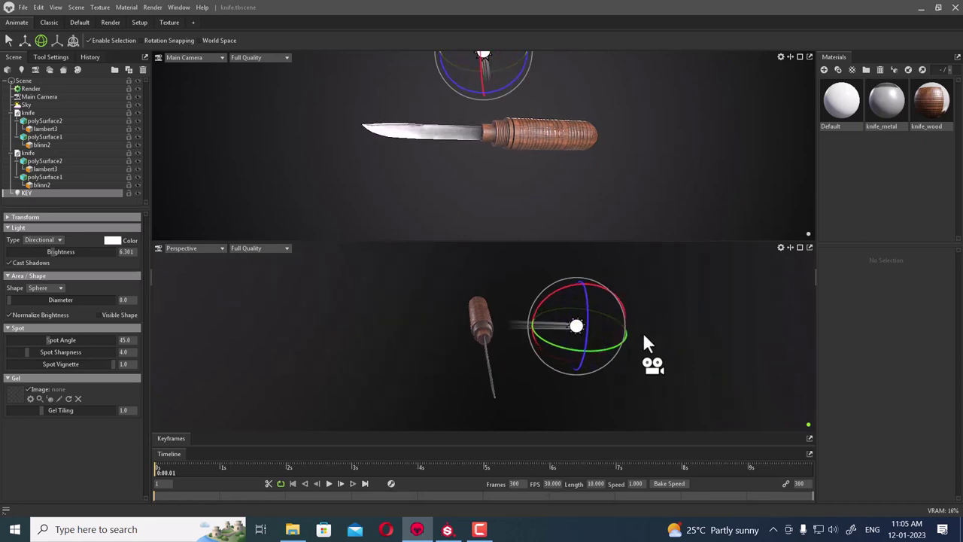
mouse_move(643, 332)
alt+mouse_down()
mouse_move(536, 368)
mouse_move(595, 361)
alt+mouse_up()
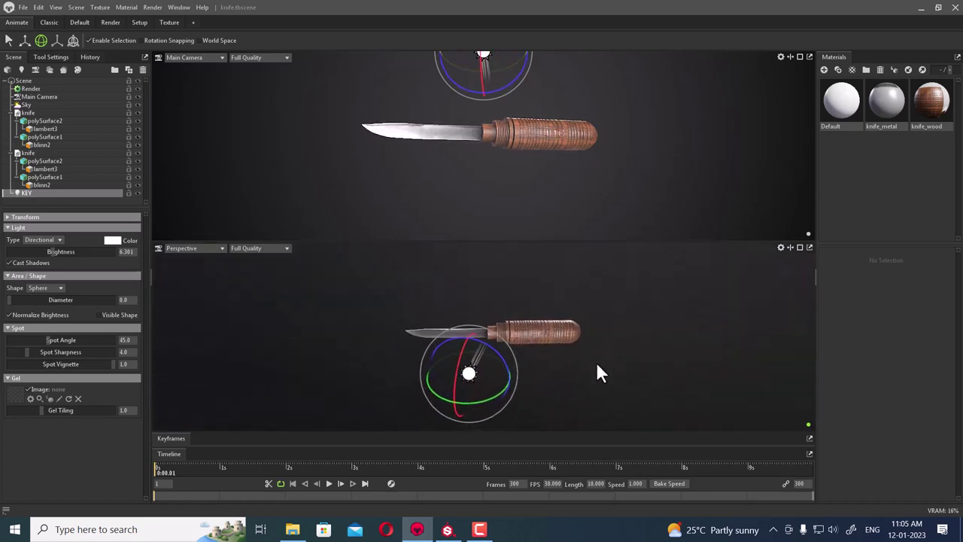
Set the KEY light colour to a warm off-white (R 185, G 181, B 163)
click(110, 241)
click(473, 235)
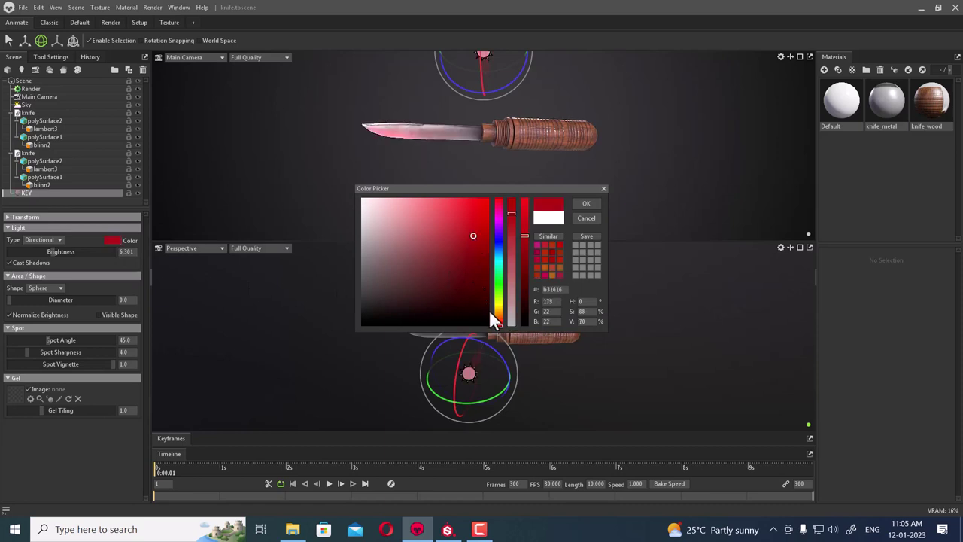
click(500, 299)
click(392, 207)
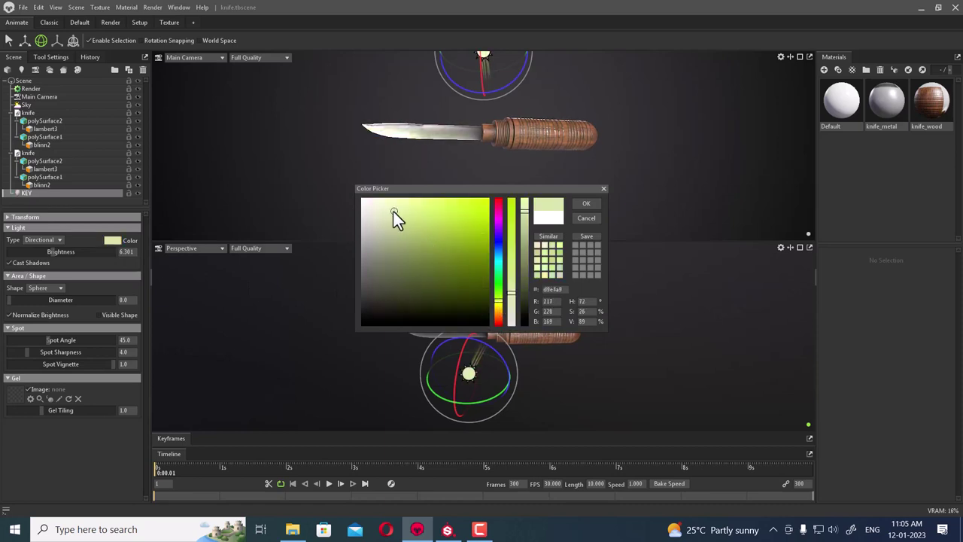
click(500, 305)
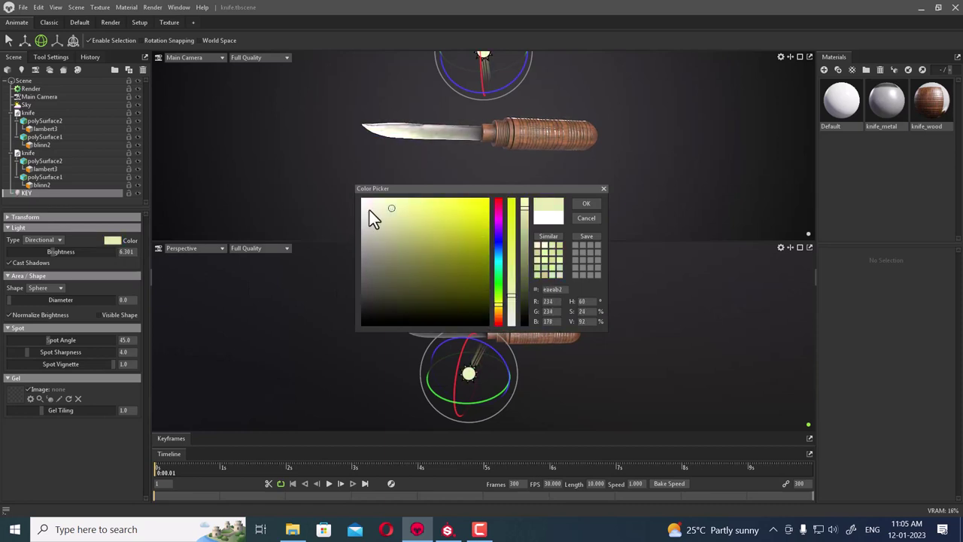
drag(386, 200, 376, 231)
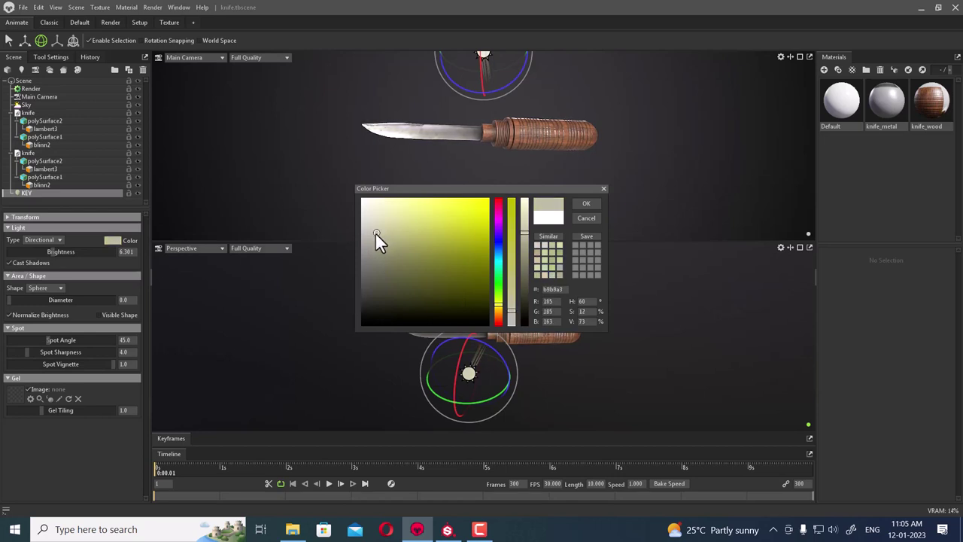
drag(499, 309, 499, 306)
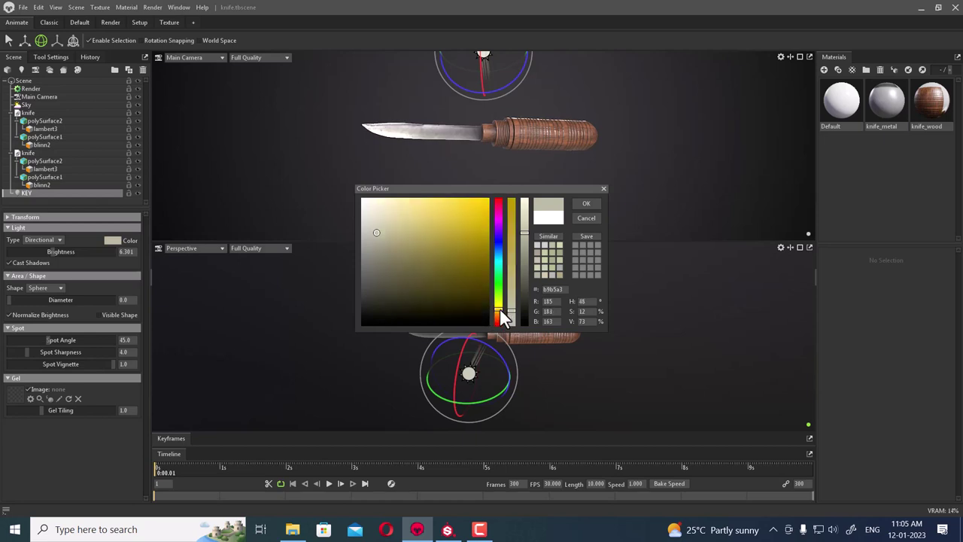
click(586, 204)
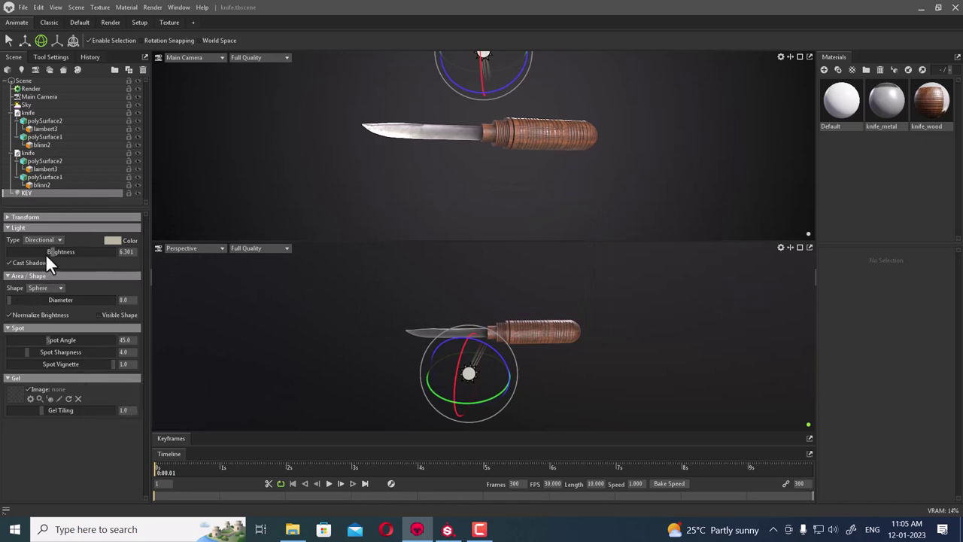
Raise the KEY light's brightness to 7, then open the Scene menu
drag(51, 250, 55, 252)
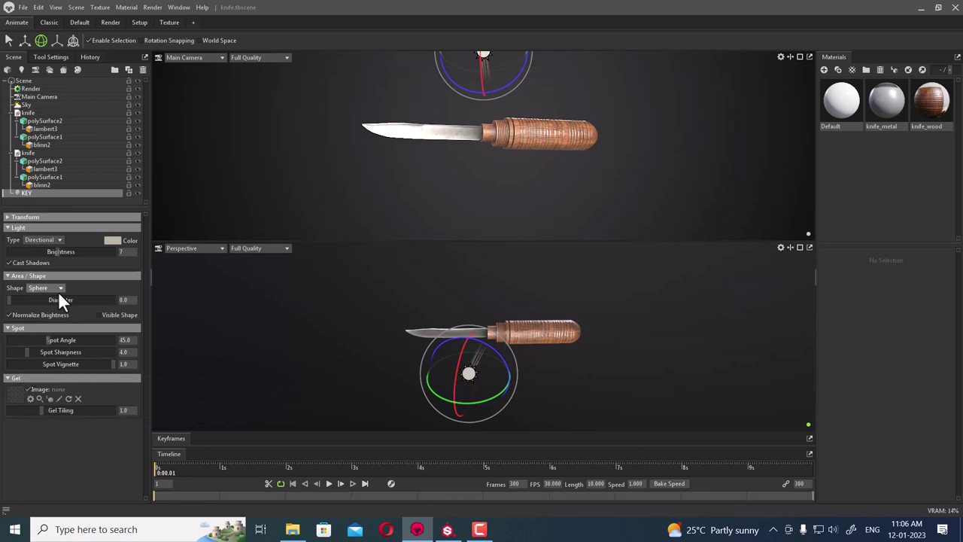
click(77, 8)
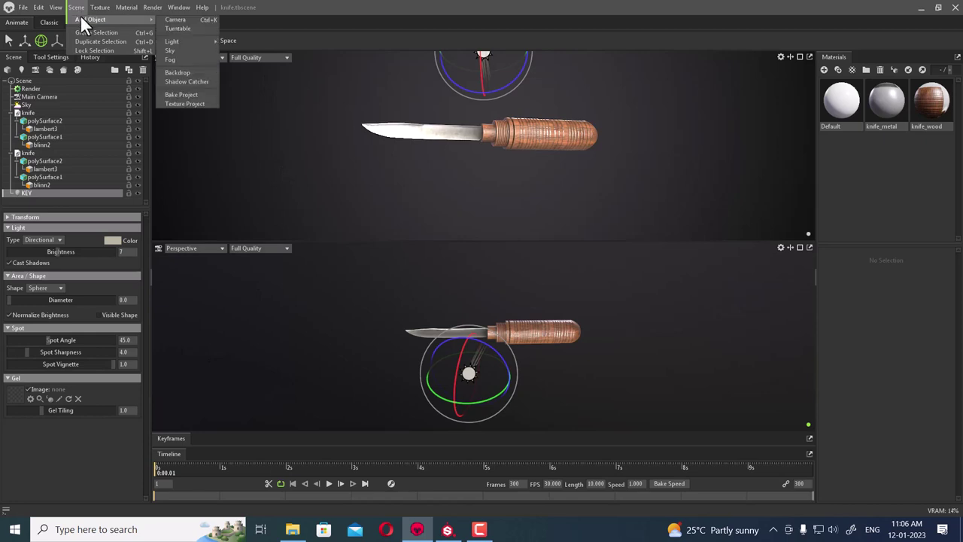
mouse_move(91, 20)
mouse_move(172, 42)
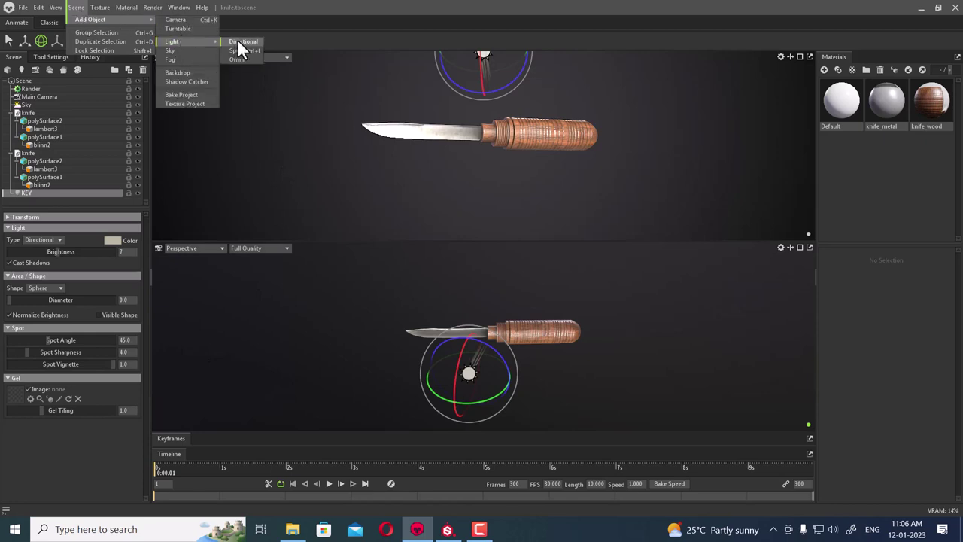
Add a second directional light and name it FILL
click(238, 39)
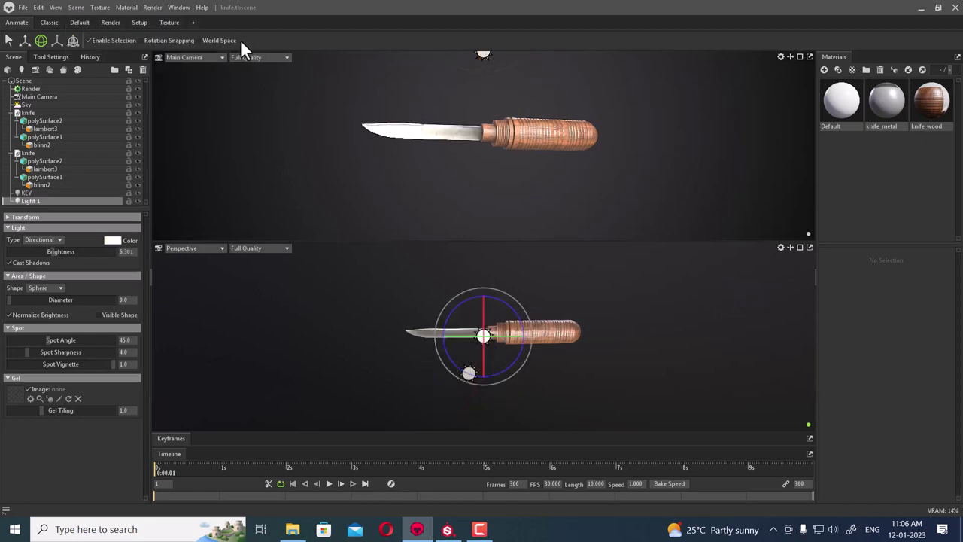
double_click(32, 201)
text(Fi)
key(Return)
drag(547, 372, 586, 373)
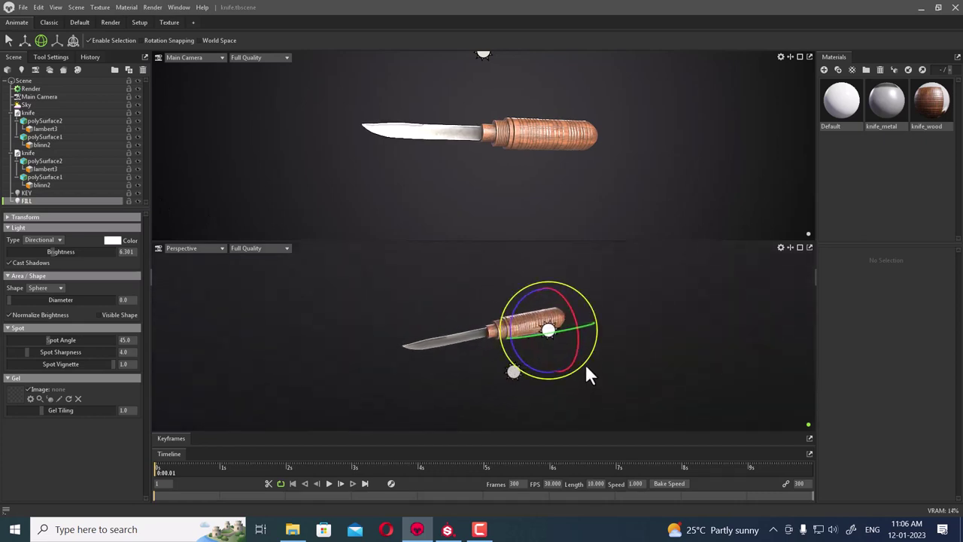
Rotate the FILL light about 24 degrees in the lower Perspective view
key(w)
mouse_move(586, 365)
mouse_down()
mouse_move(662, 378)
mouse_move(537, 366)
mouse_up()
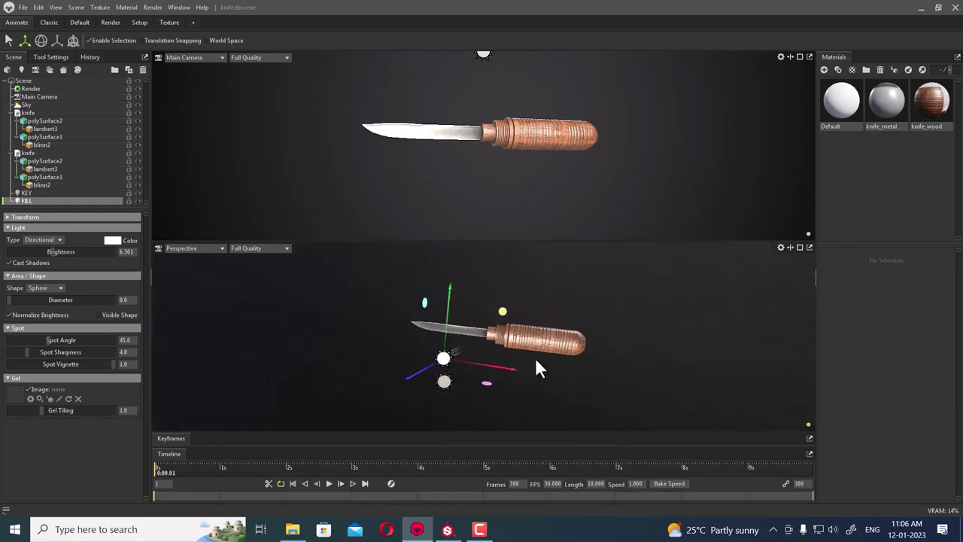
mouse_move(630, 369)
mouse_down()
mouse_move(662, 369)
mouse_move(569, 383)
mouse_move(573, 372)
mouse_up()
key(e)
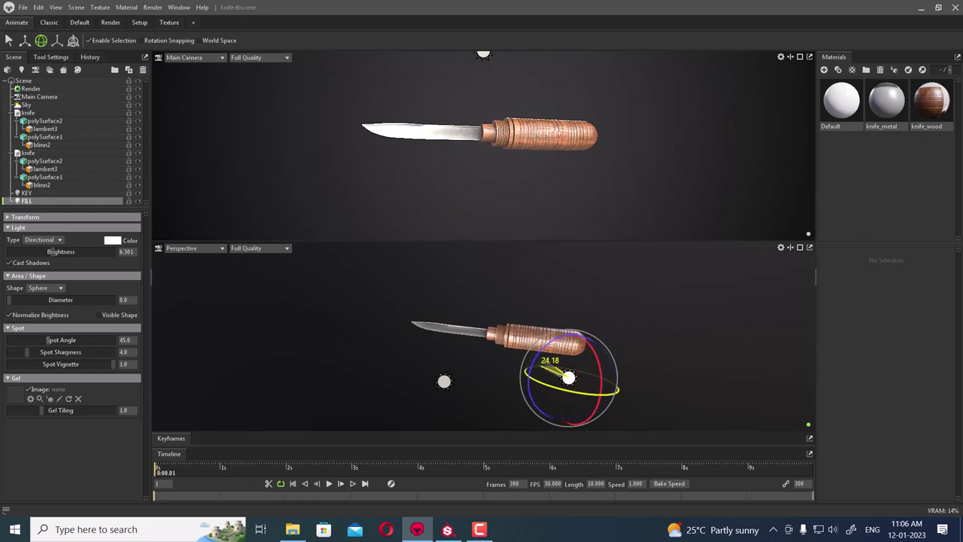
drag(719, 358, 766, 379)
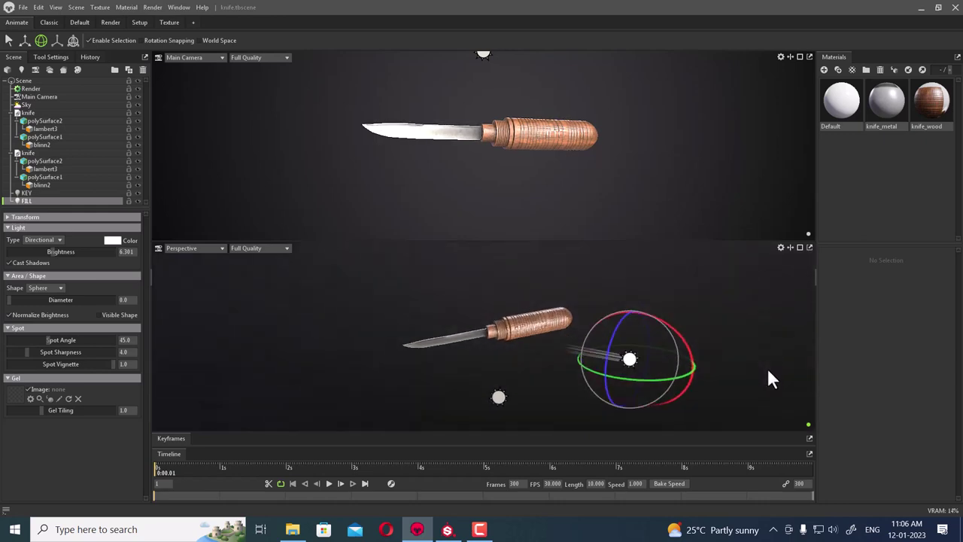
In the lower Top view, move FILL up and KEY down-right, on opposite sides of the knife
click(204, 252)
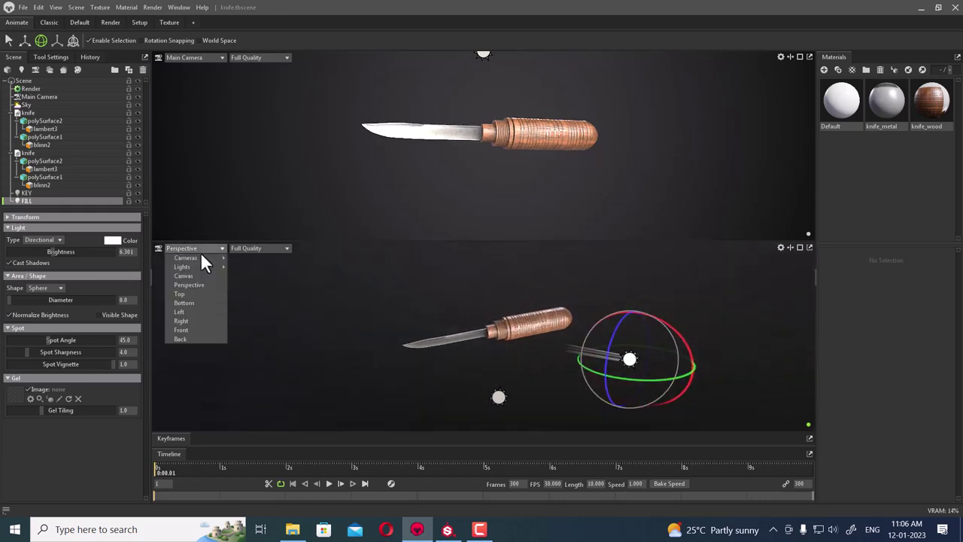
click(192, 294)
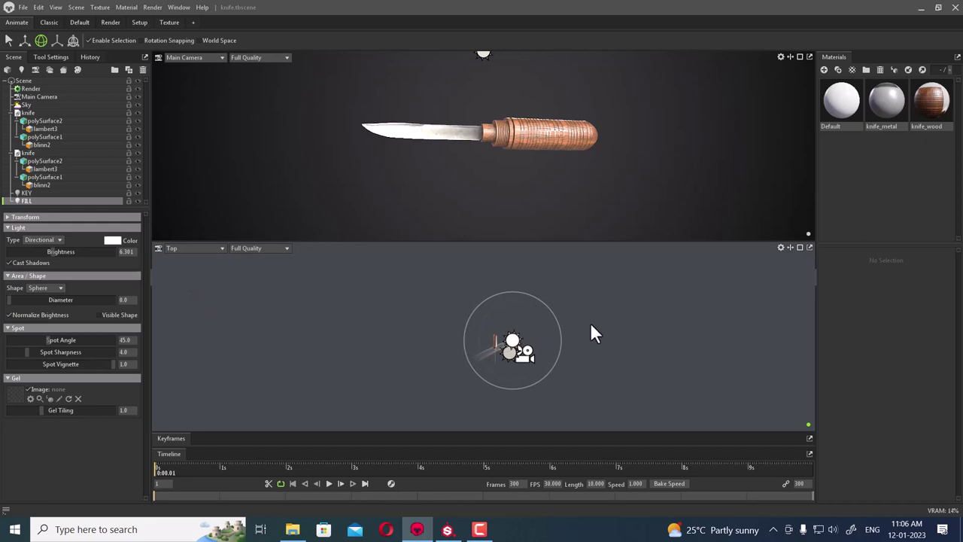
scroll(661, 427, up, 5)
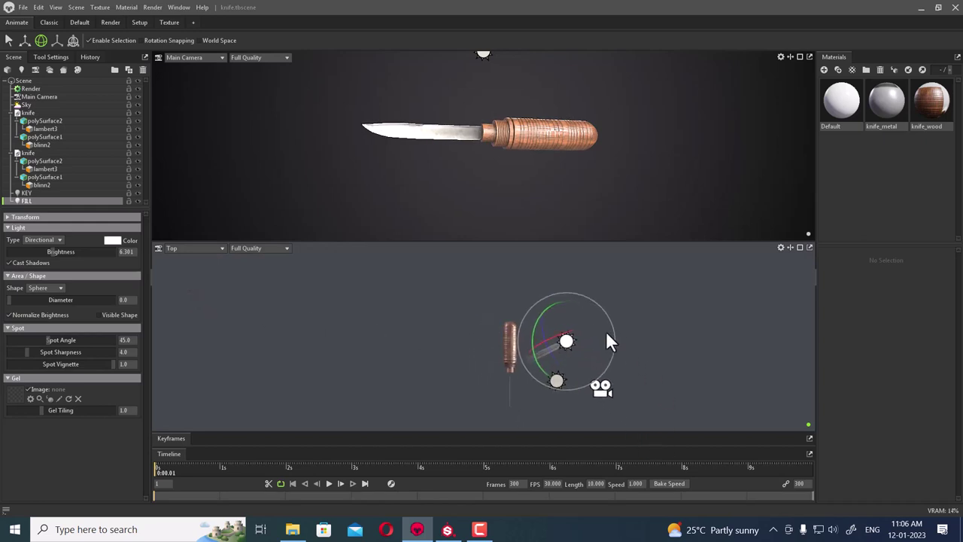
scroll(606, 335, up, 3)
key(w)
drag(639, 348, 636, 279)
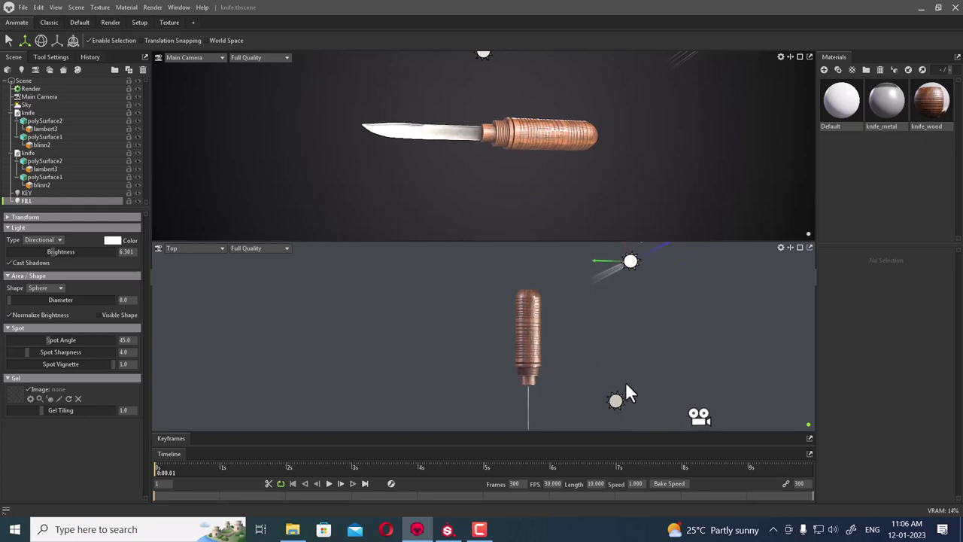
click(617, 399)
mouse_move(620, 378)
mouse_down()
mouse_move(628, 410)
mouse_move(636, 410)
mouse_up()
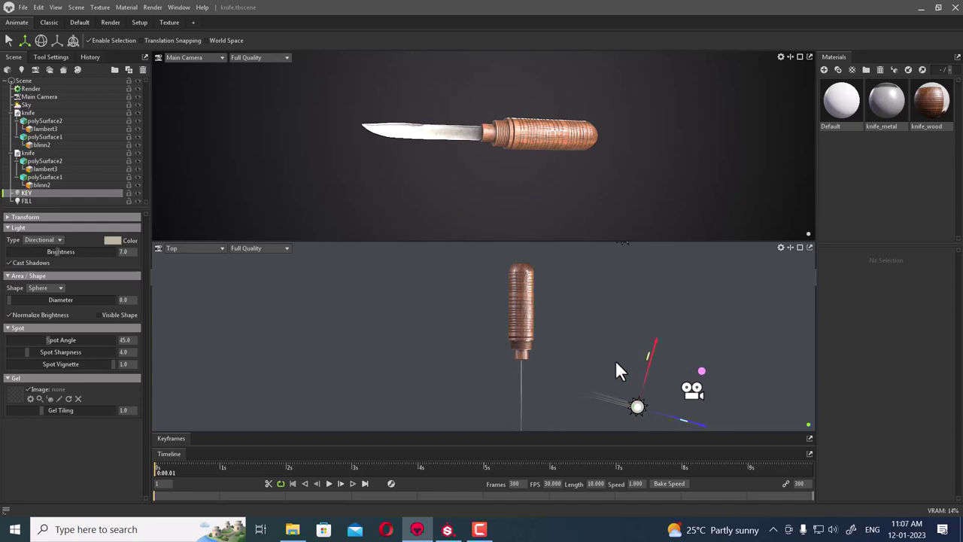
middle_drag(626, 302, 600, 348)
Select FILL and return the lower view to Perspective, orbiting to a straight side view of the knife
click(584, 277)
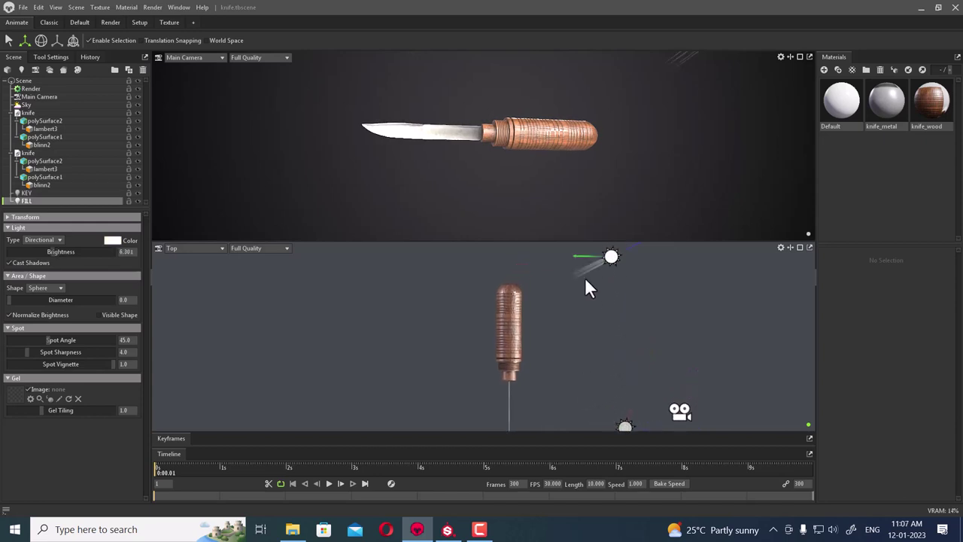
click(182, 247)
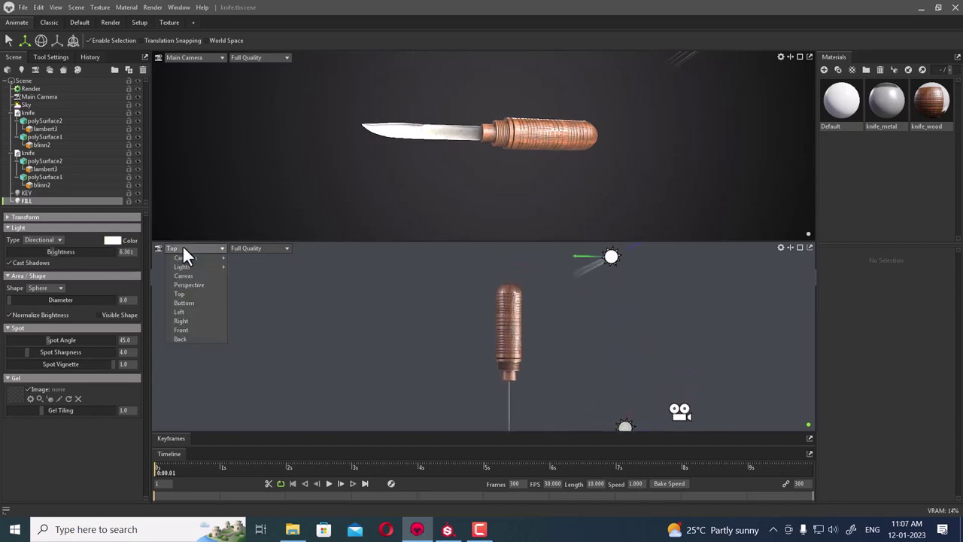
click(191, 286)
drag(517, 337, 552, 311)
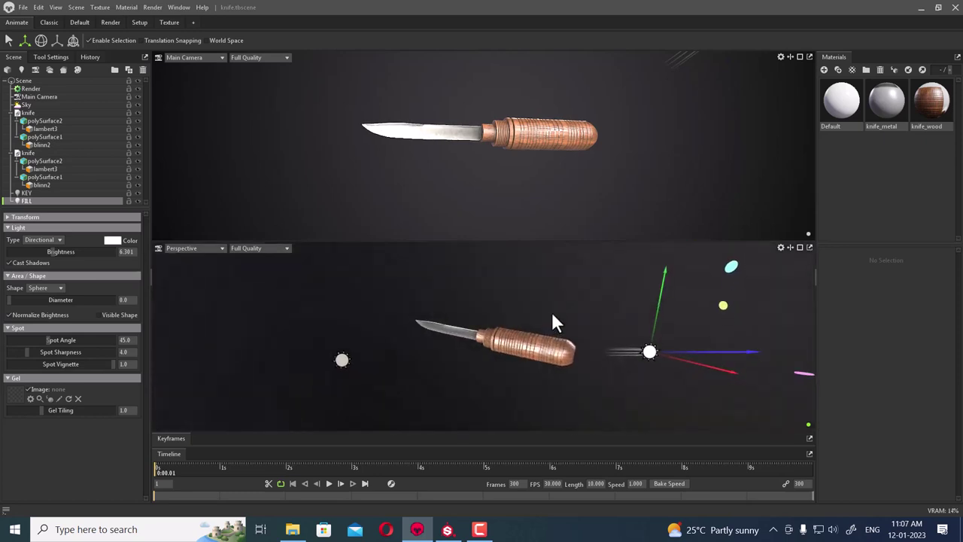
drag(519, 354, 528, 368)
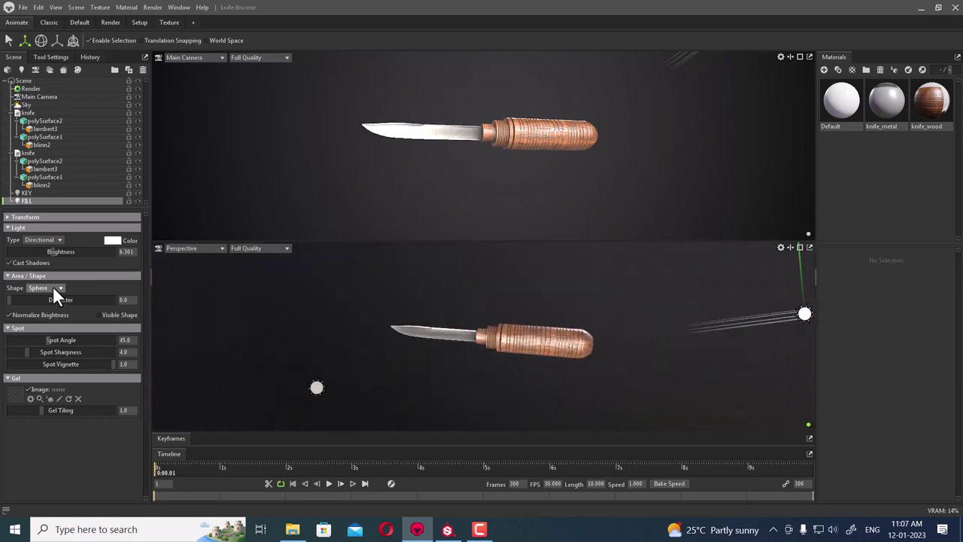
Set the FILL light's brightness to 3.5
double_click(127, 252)
text(3)
key(Return)
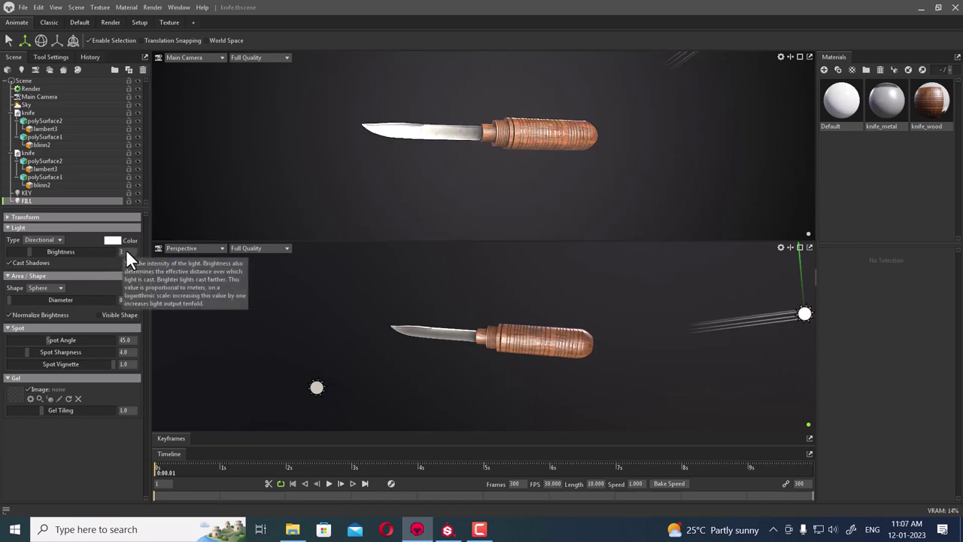
click(124, 252)
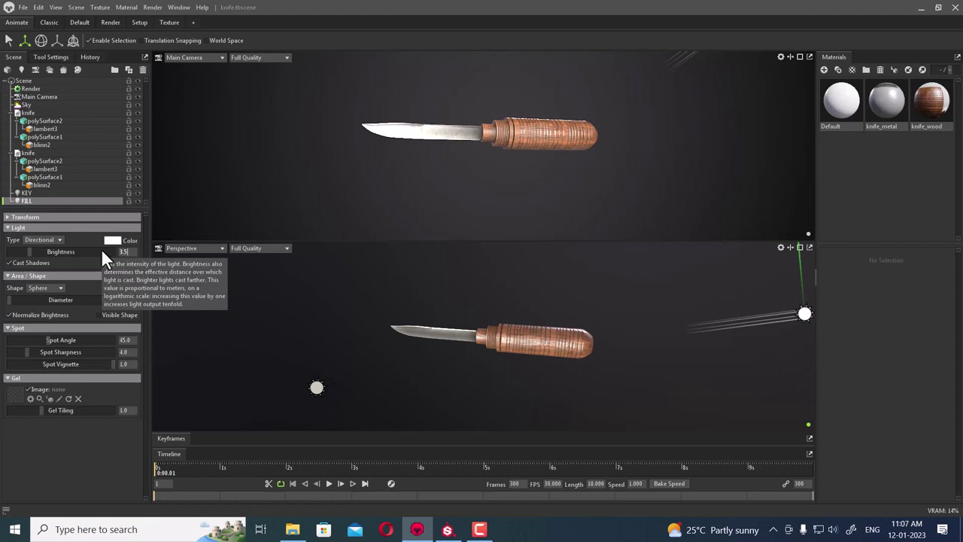
text(.5)
key(Return)
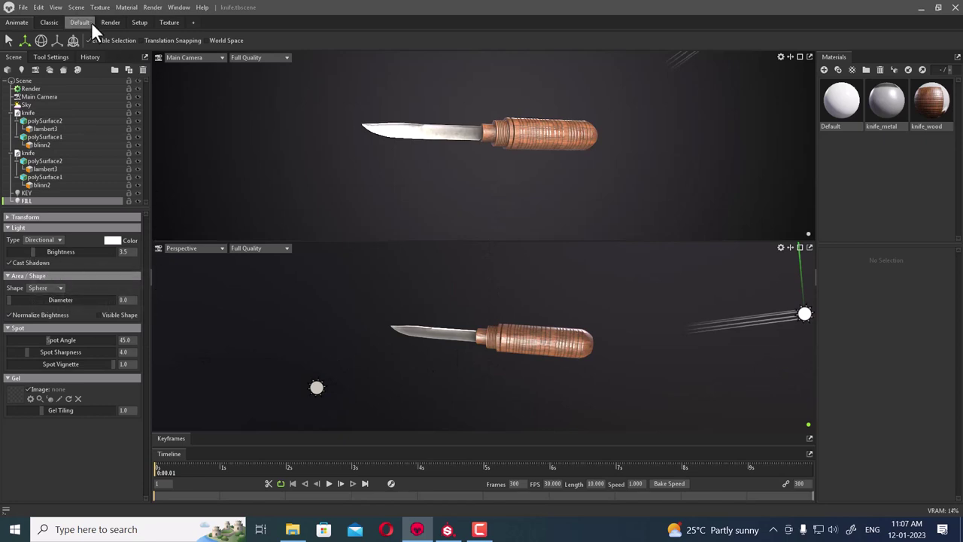
Add a third directional light to the knife scene
click(76, 7)
mouse_move(172, 42)
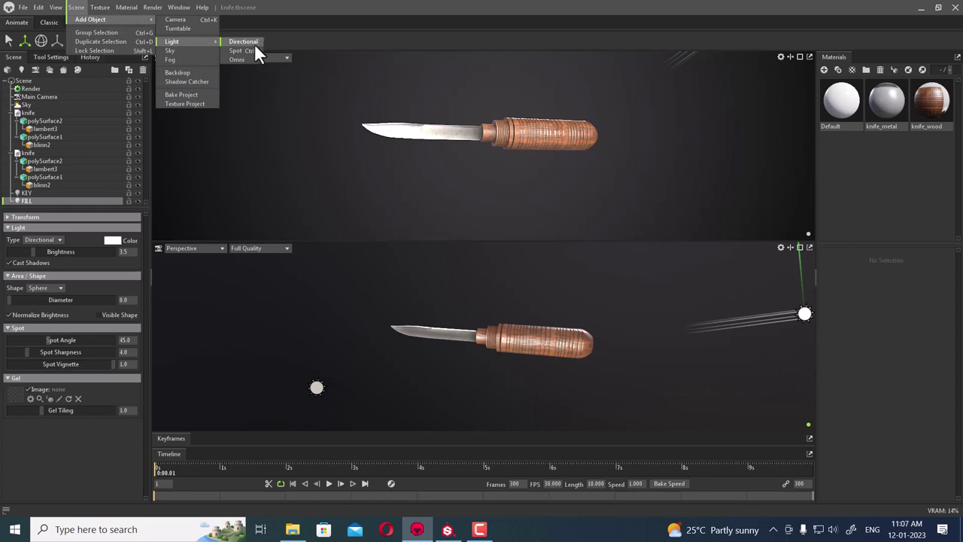
click(252, 41)
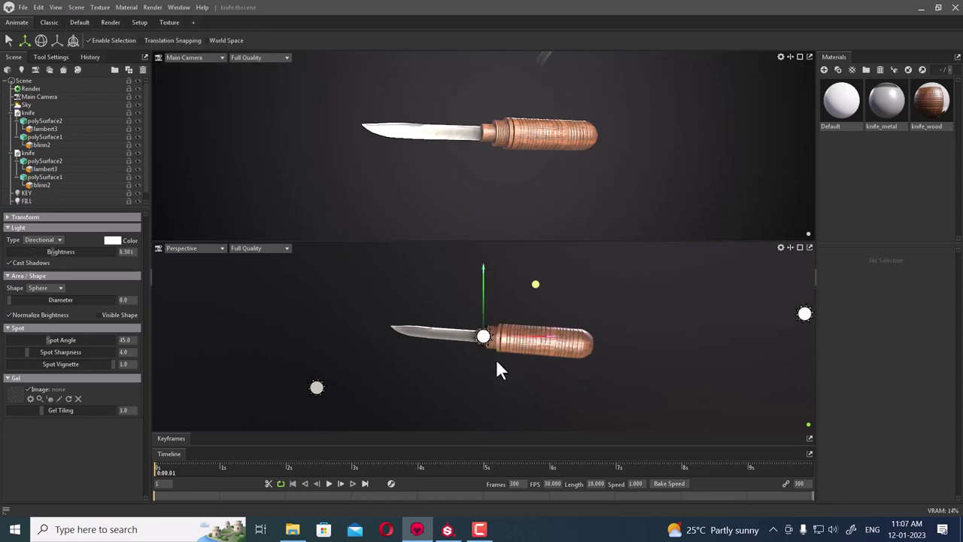
drag(486, 379, 598, 380)
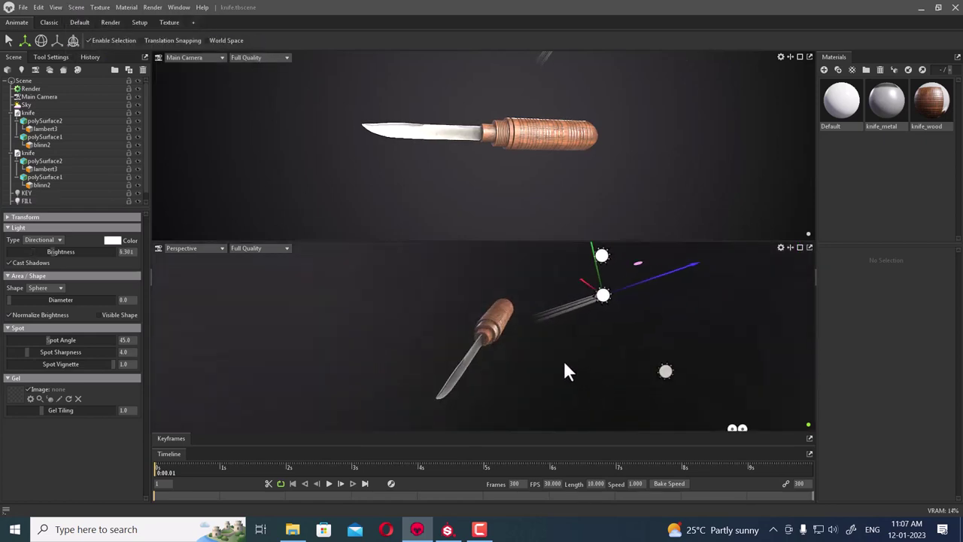
In Top view, move the new light over the knife handle and rotate it to aim at the knife
click(194, 250)
mouse_move(183, 266)
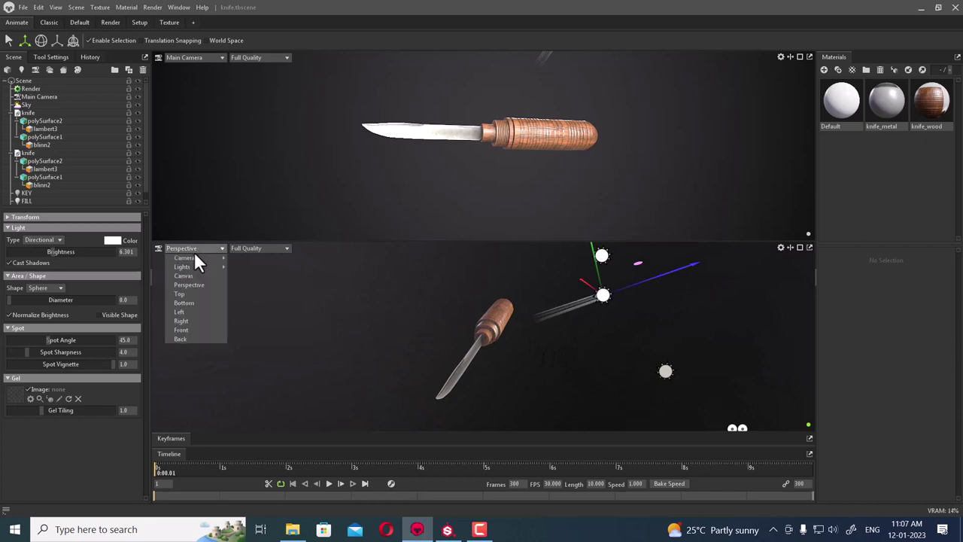
click(189, 293)
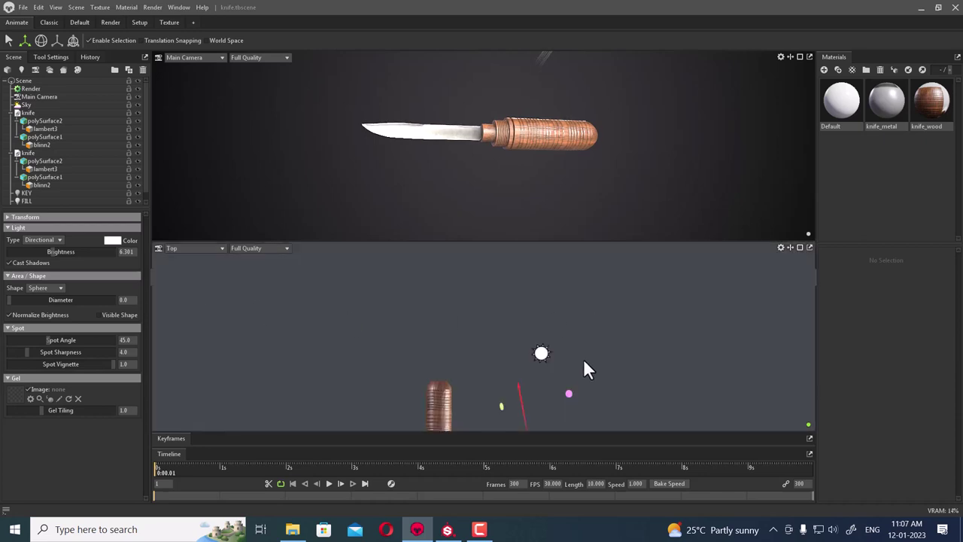
drag(586, 373, 462, 369)
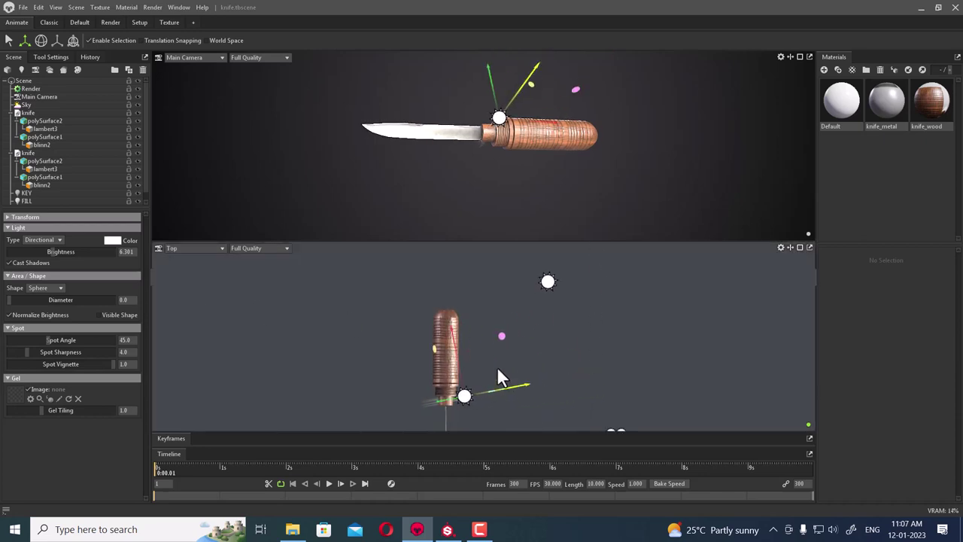
key(e)
middle_drag(550, 400, 563, 316)
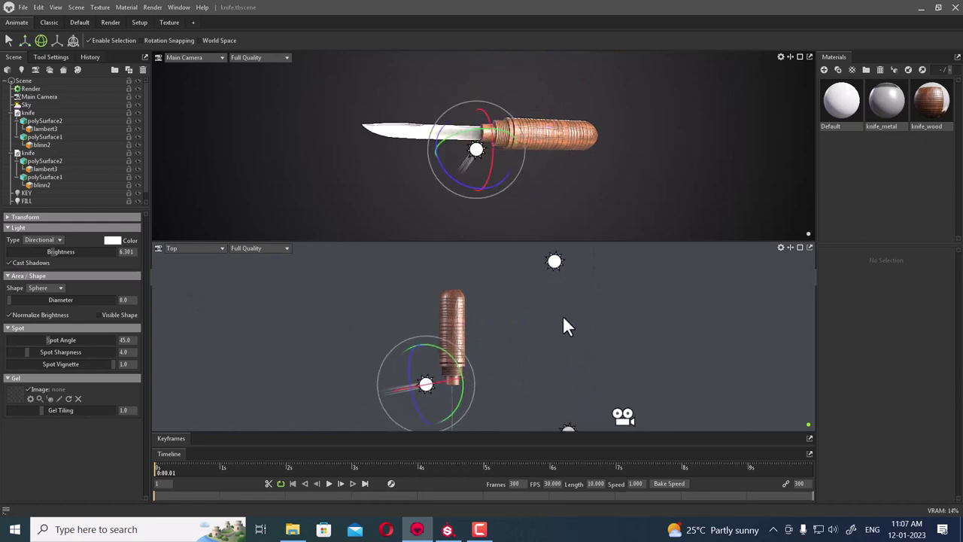
mouse_move(447, 383)
mouse_down()
mouse_move(444, 412)
mouse_move(421, 392)
mouse_up()
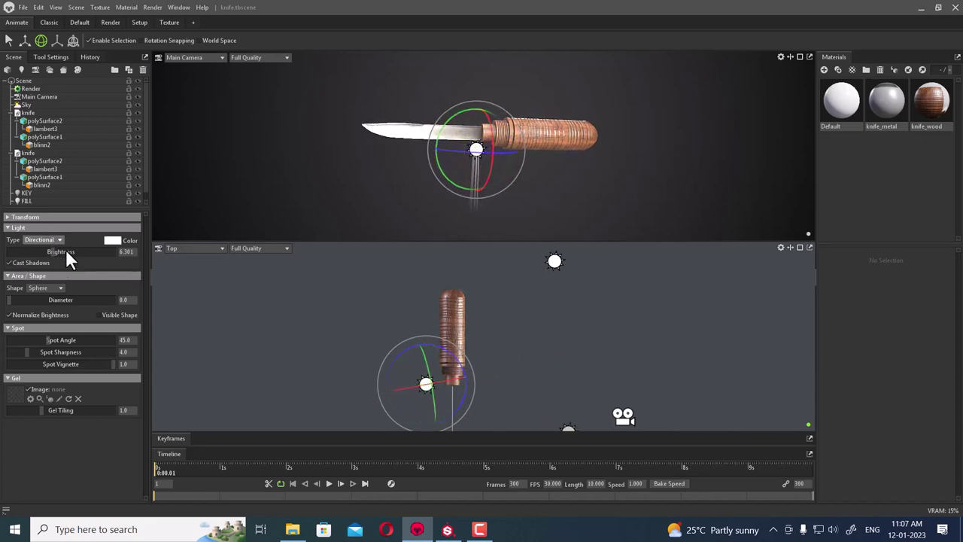
scroll(59, 195, down, 1)
Rename the third light RIM
double_click(39, 203)
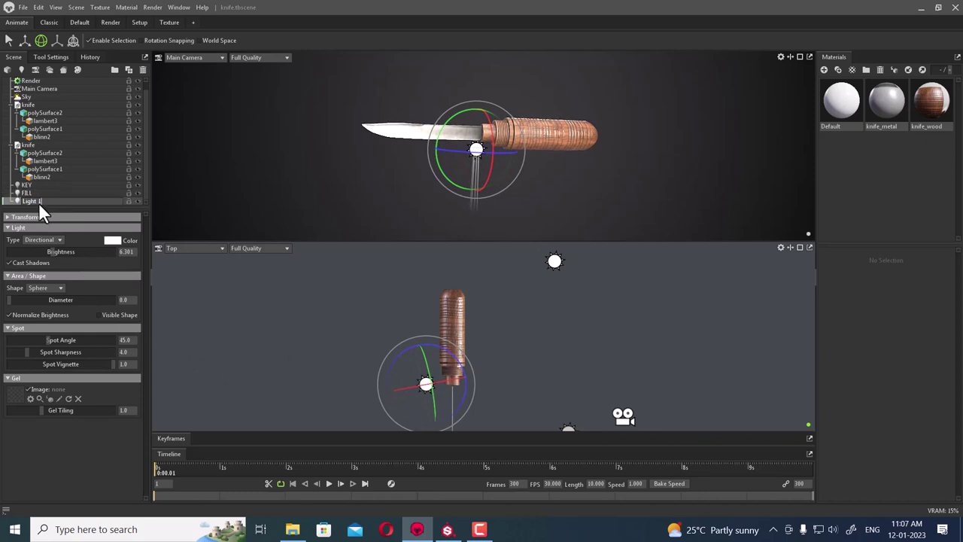
text(RIM)
key(Return)
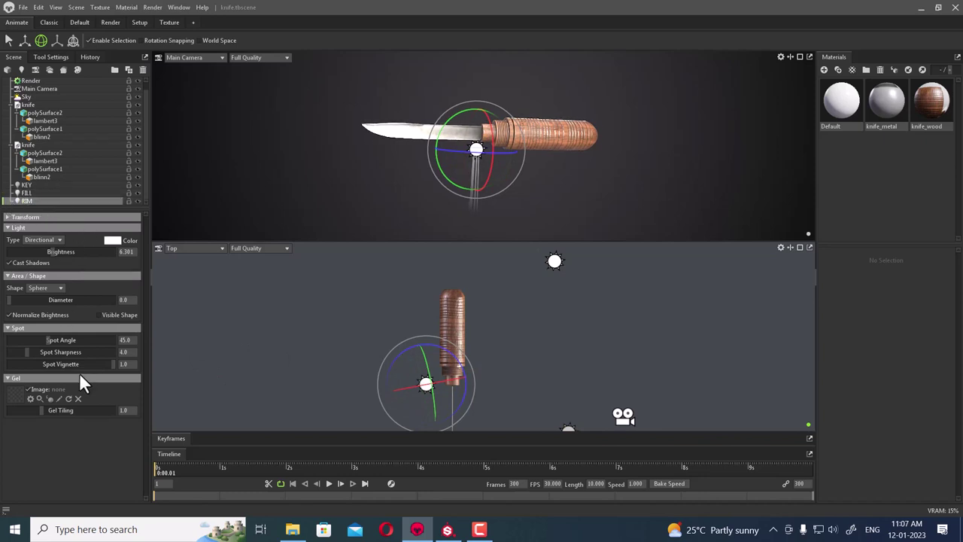
Tint the RIM light a pale sky blue, 83c5ff (R 131, G 197, B 255)
click(116, 243)
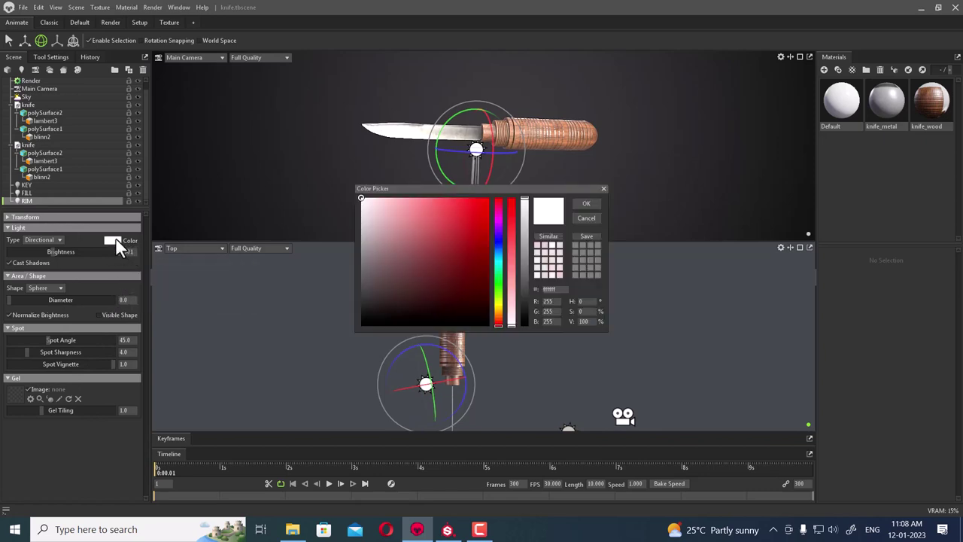
click(498, 238)
drag(442, 200, 423, 199)
click(423, 197)
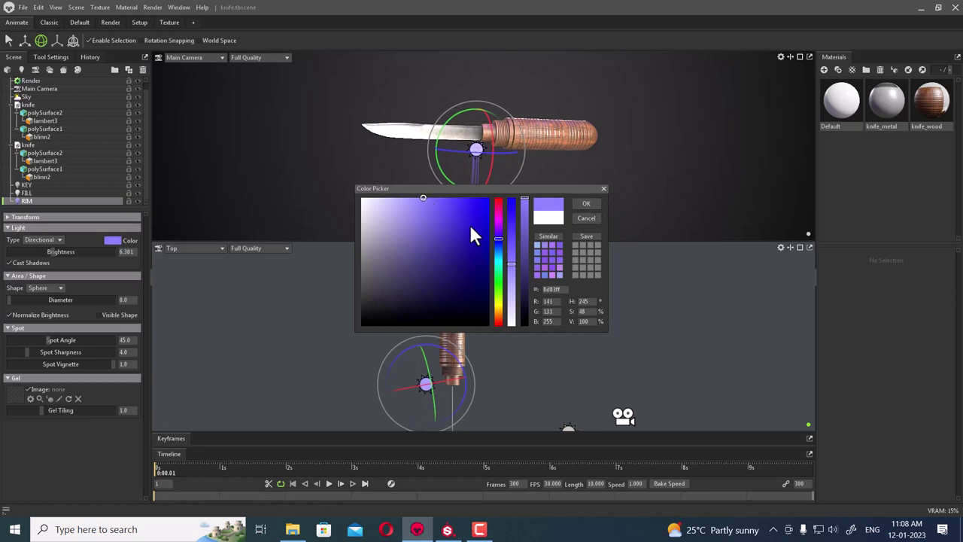
drag(501, 238, 502, 253)
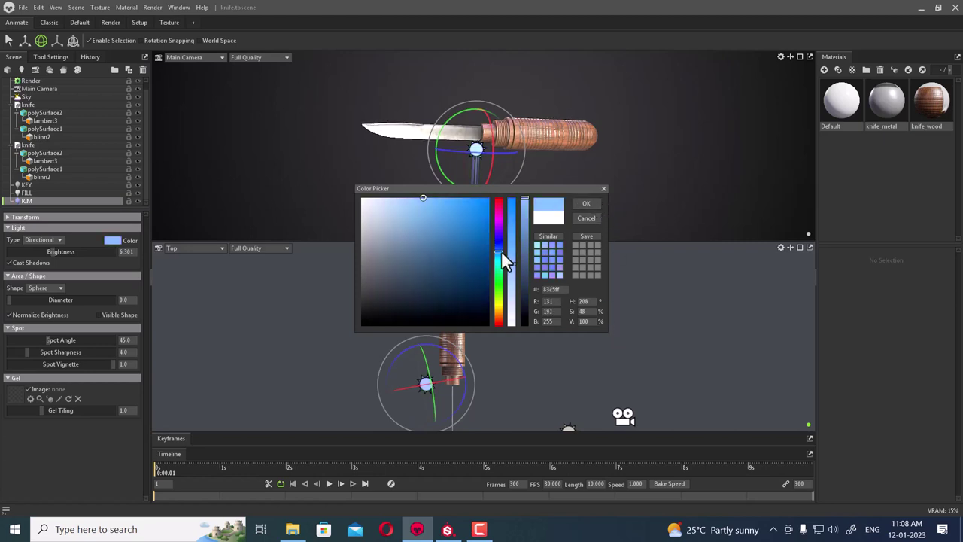
click(587, 203)
click(132, 252)
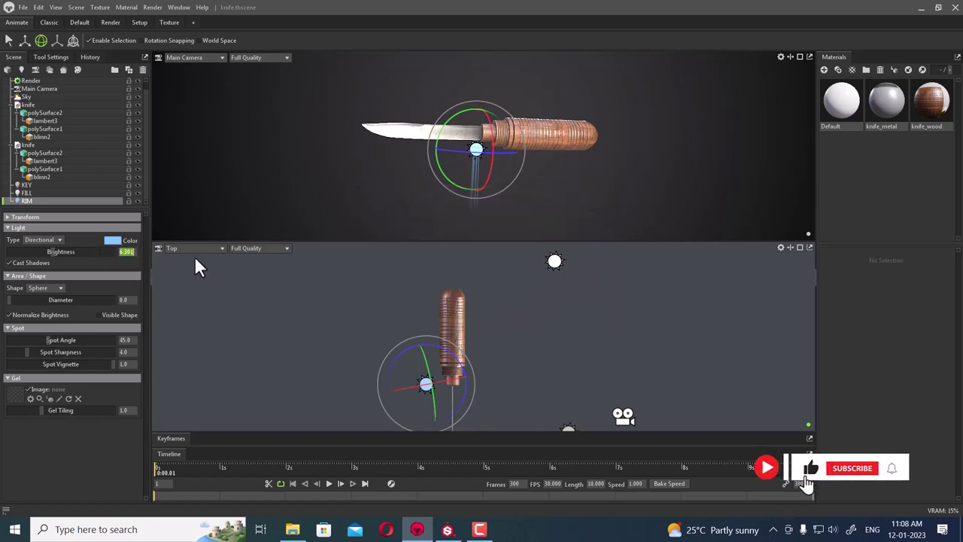
Switch the lower viewport to Perspective and rotate the RIM light about 49 degrees
click(192, 249)
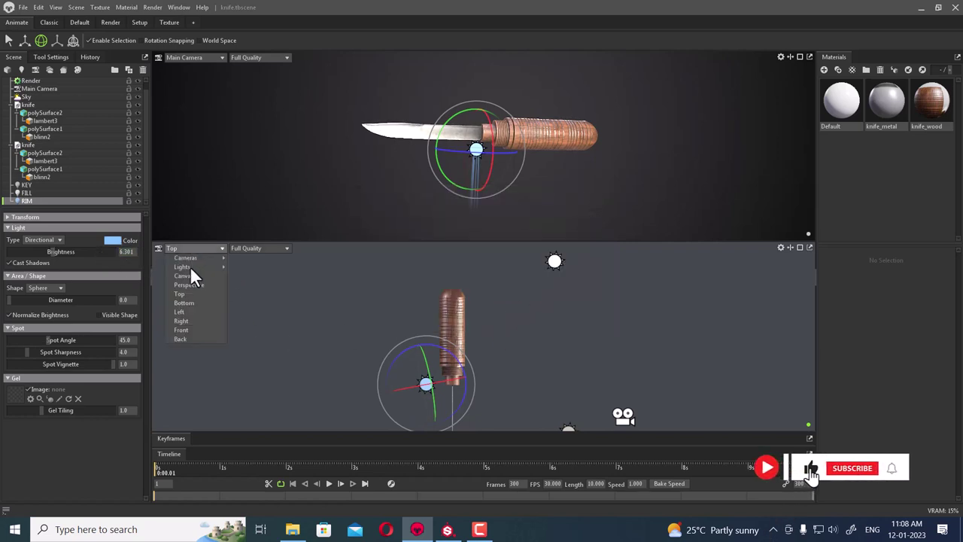
click(190, 291)
mouse_move(614, 334)
mouse_down()
mouse_move(656, 320)
mouse_move(602, 338)
mouse_up()
key(w)
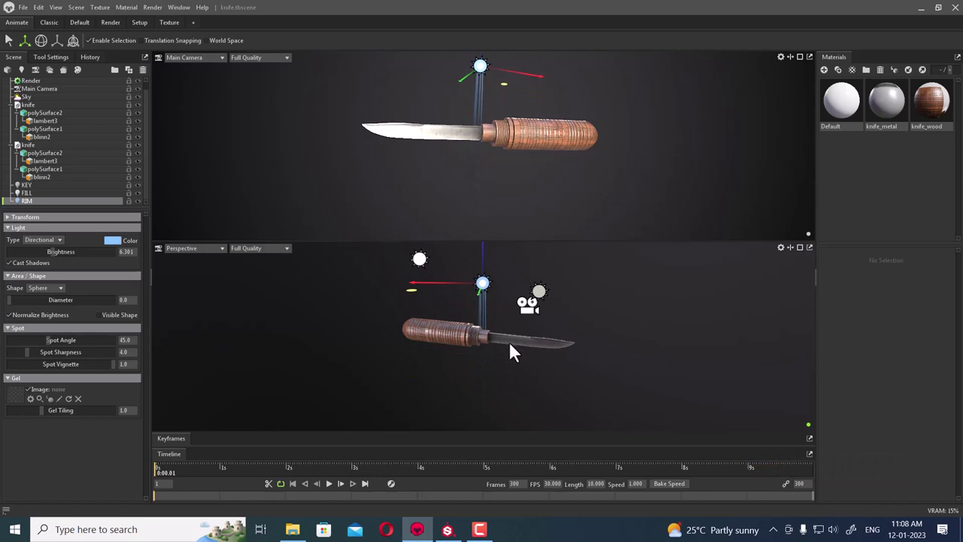
drag(509, 342, 428, 348)
key(e)
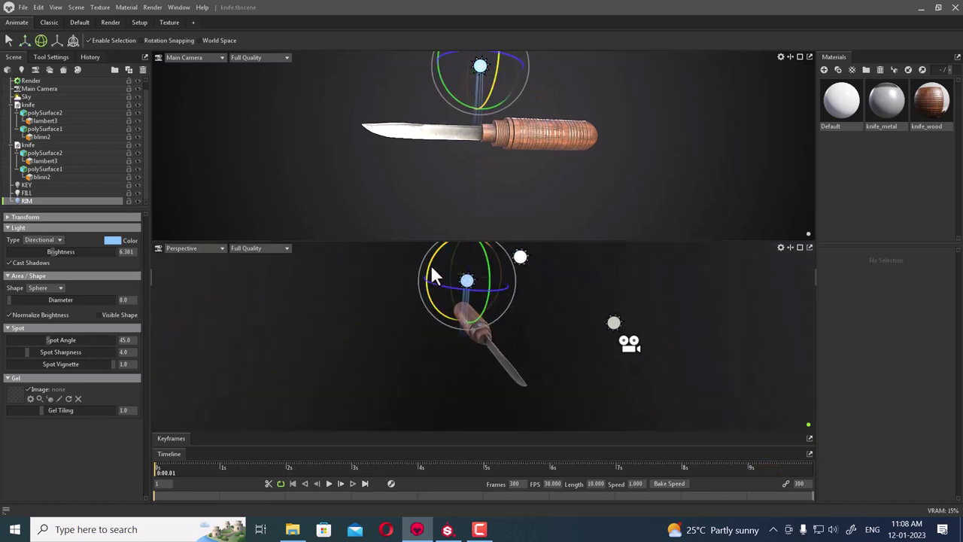
drag(431, 261, 459, 256)
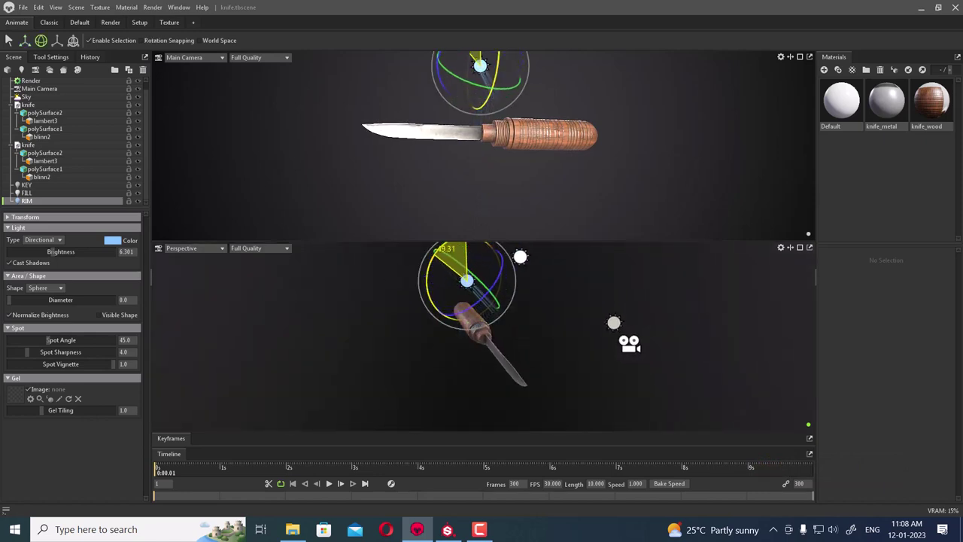
drag(472, 352, 368, 344)
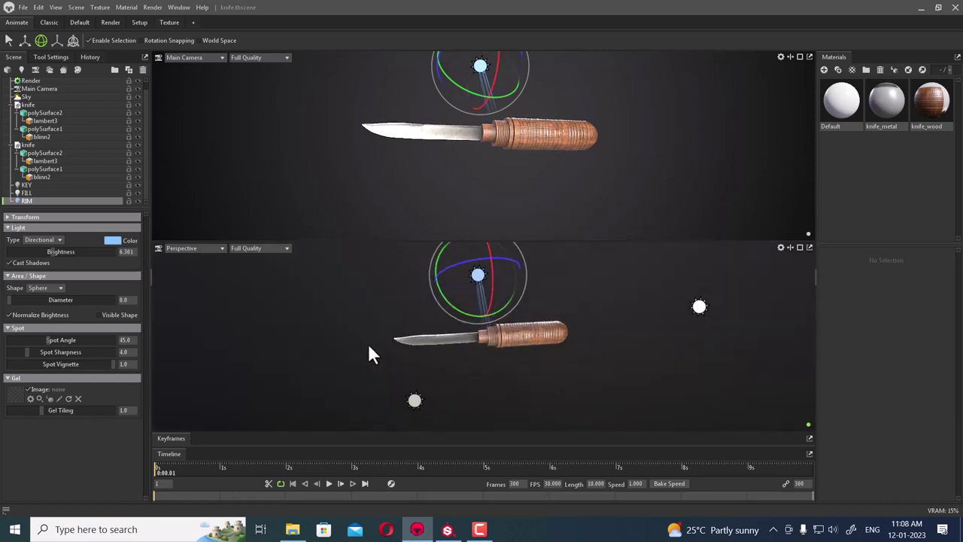
drag(525, 334, 559, 357)
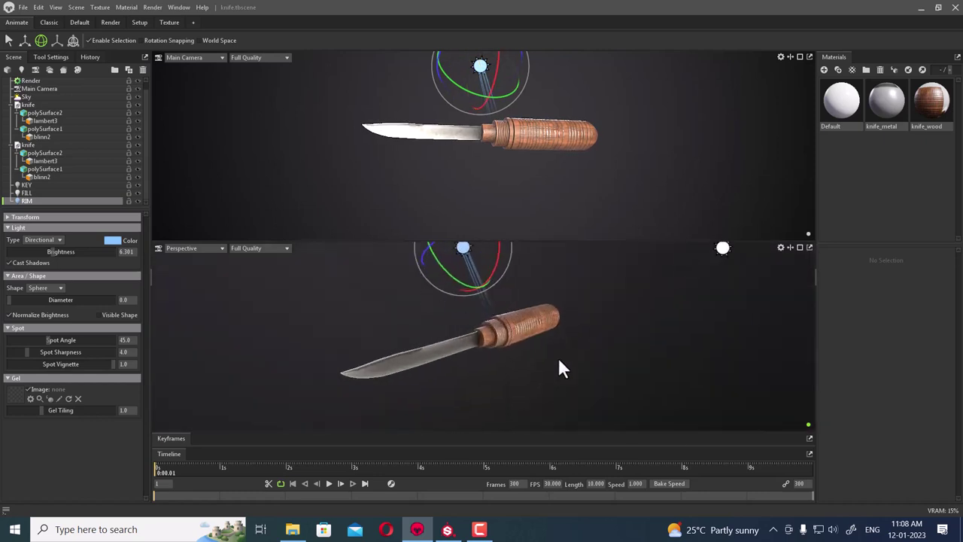
scroll(579, 392, up, 5)
scroll(578, 395, down, 5)
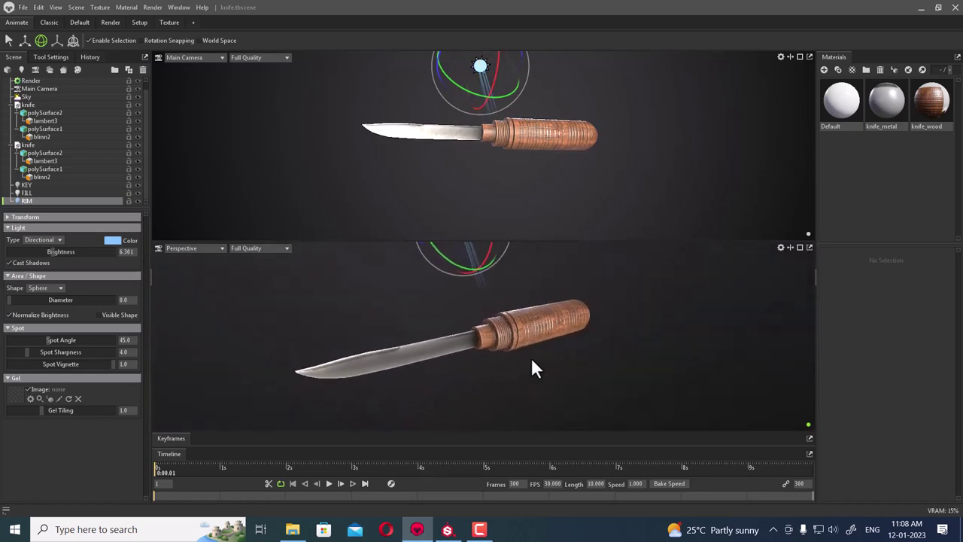
Set the RIM light brightness to 10, then lower it to 7
click(137, 252)
text(10)
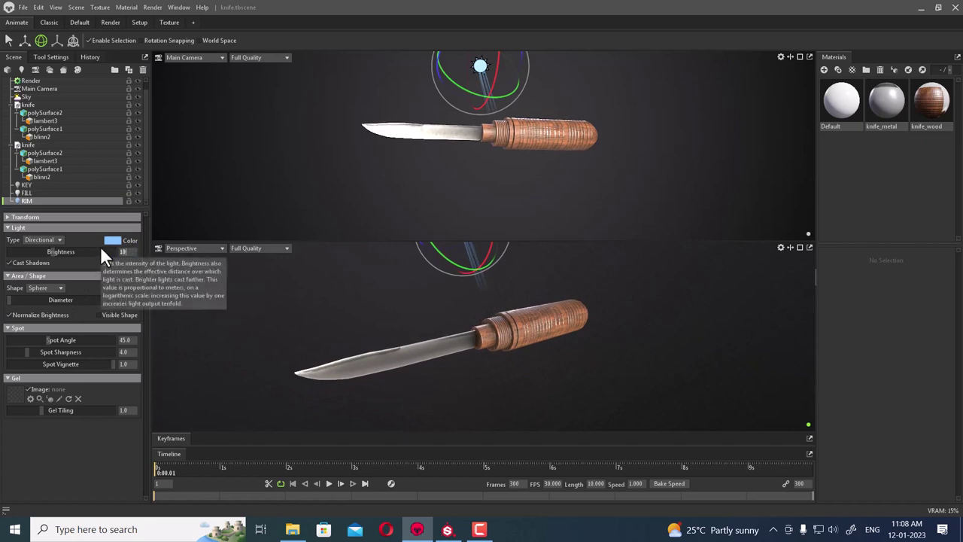
key(Return)
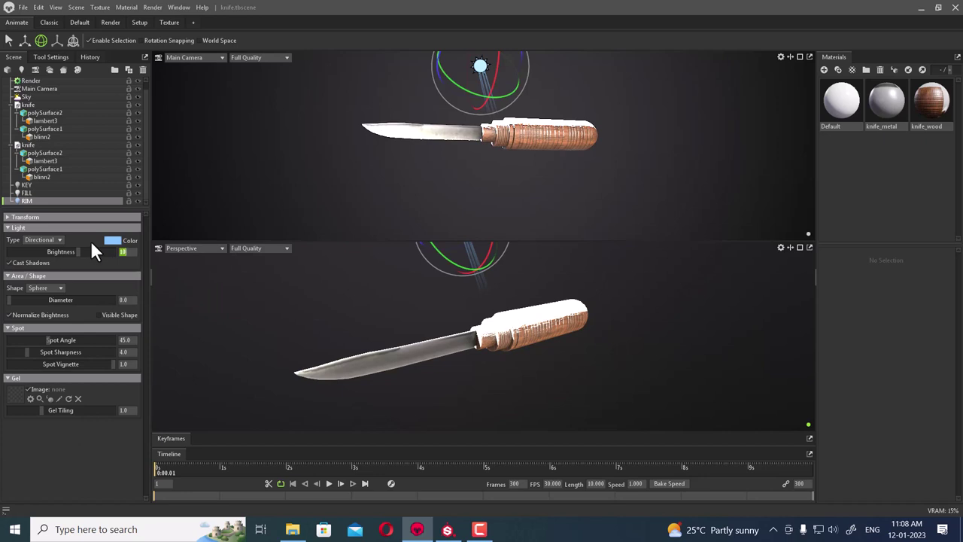
text(7)
key(Return)
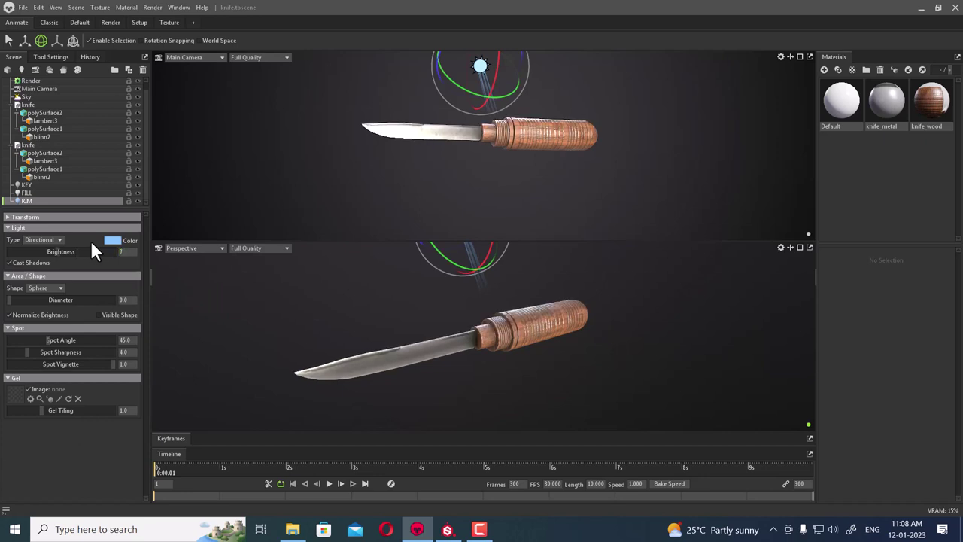
mouse_move(509, 303)
mouse_down()
mouse_move(552, 344)
mouse_move(534, 344)
mouse_move(554, 377)
mouse_move(576, 349)
mouse_up()
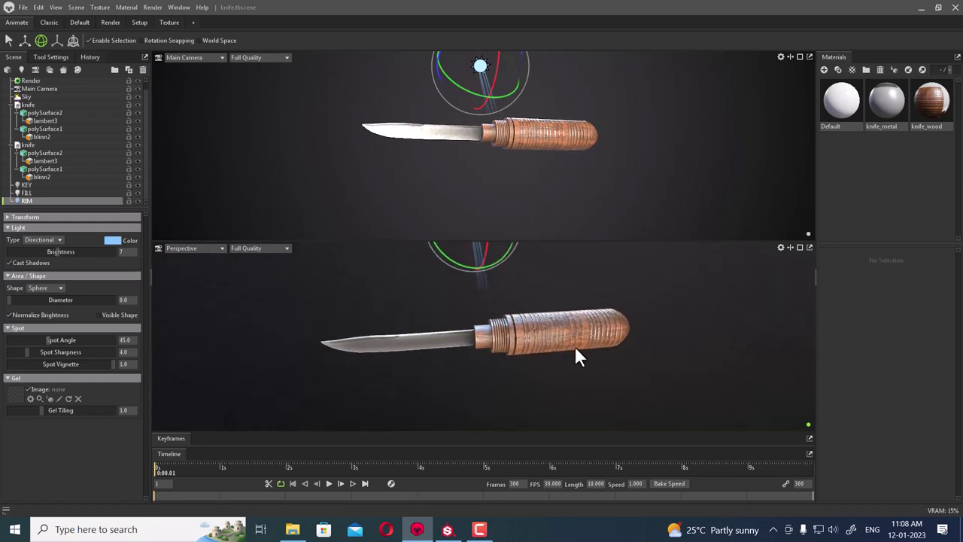
click(790, 246)
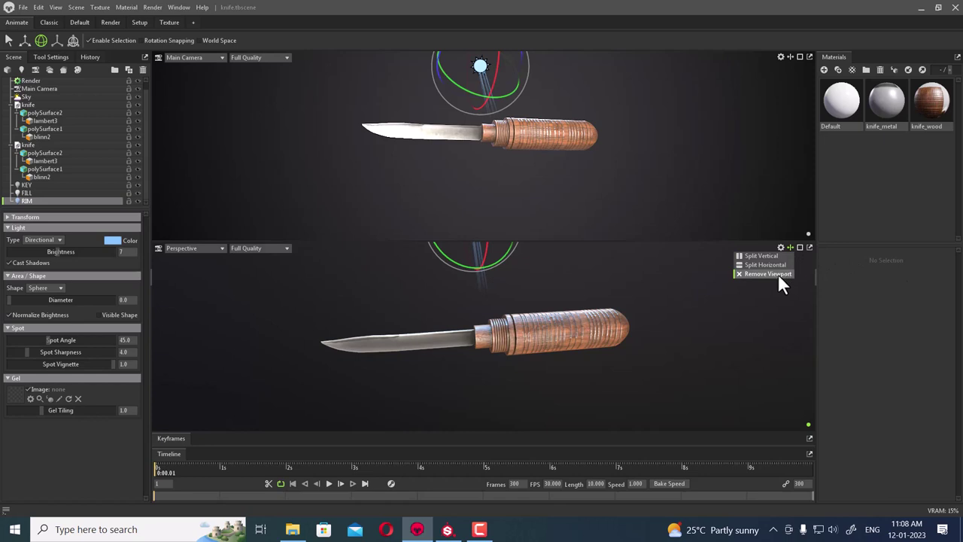
Remove the lower viewport and set the KEY light brightness to 6
click(778, 274)
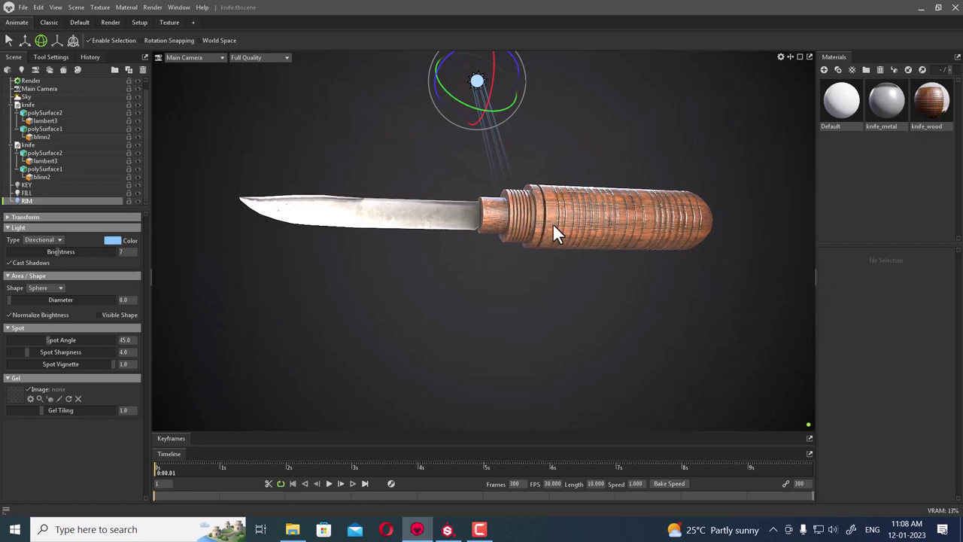
click(41, 185)
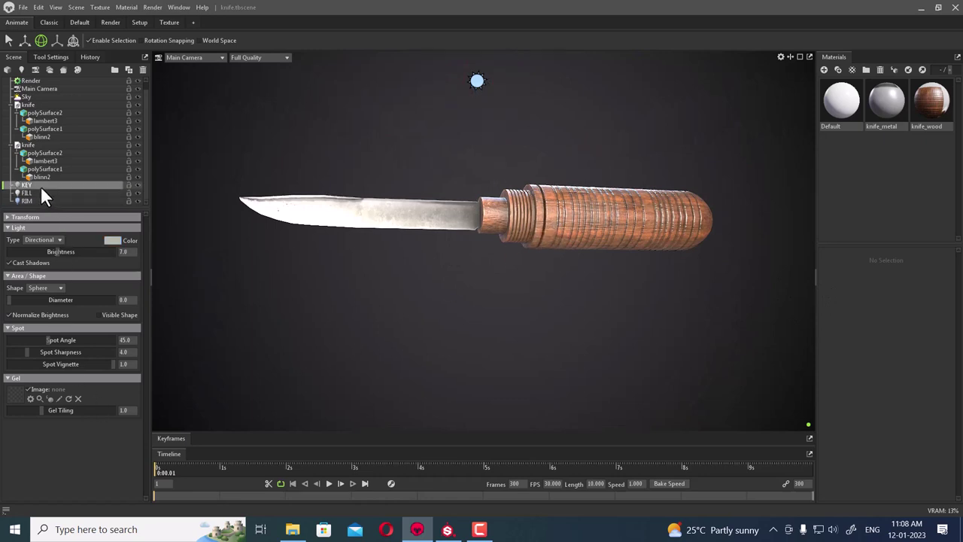
click(125, 252)
text(5)
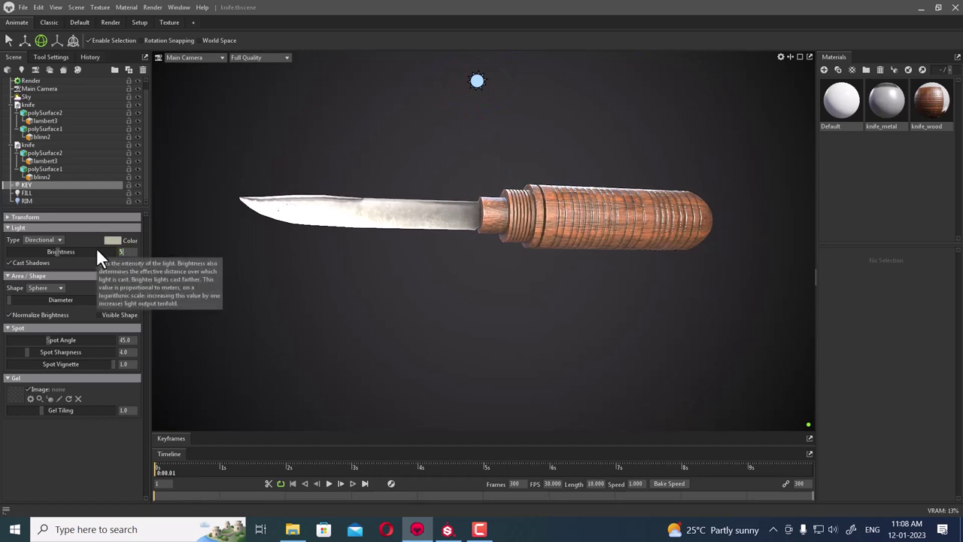
key(Return)
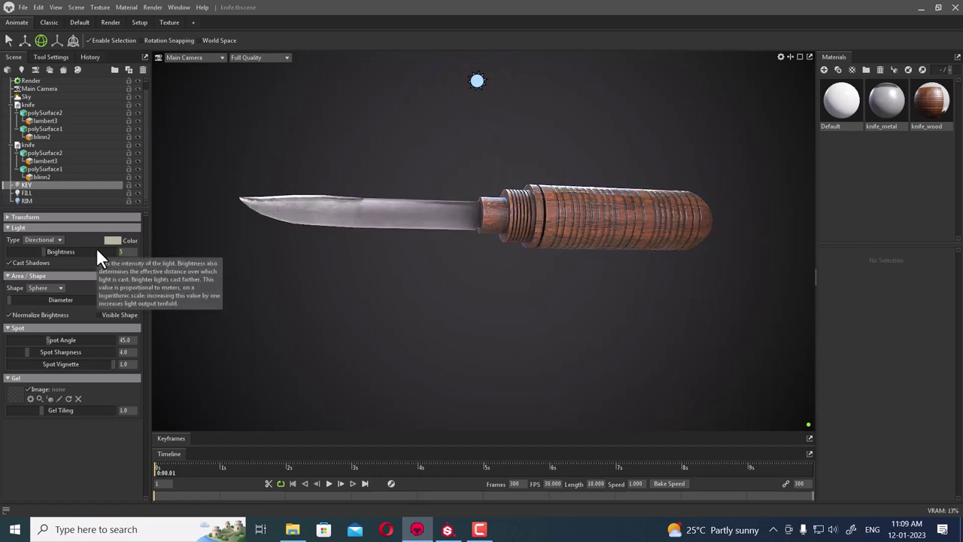
click(124, 252)
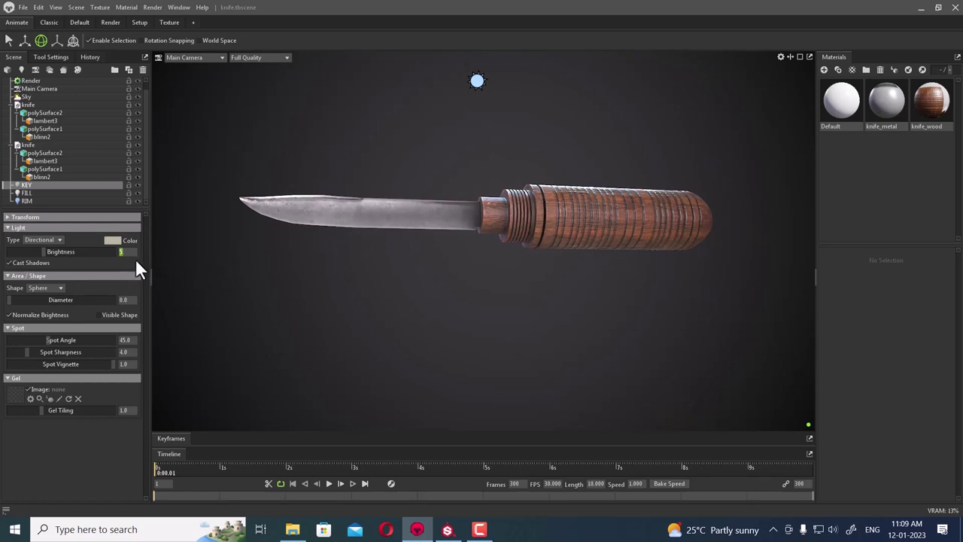
Change the FILL light brightness from 2.5 to 3
click(39, 192)
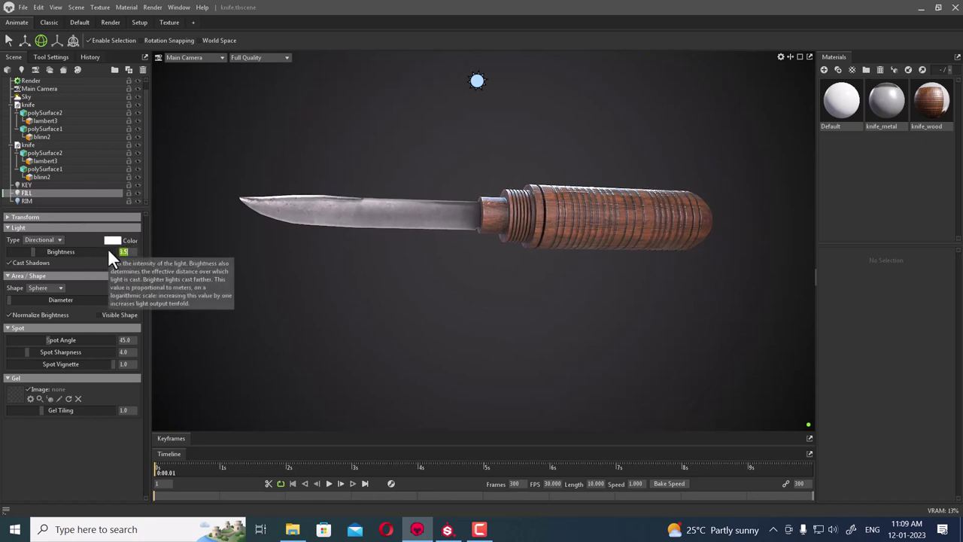
text(5)
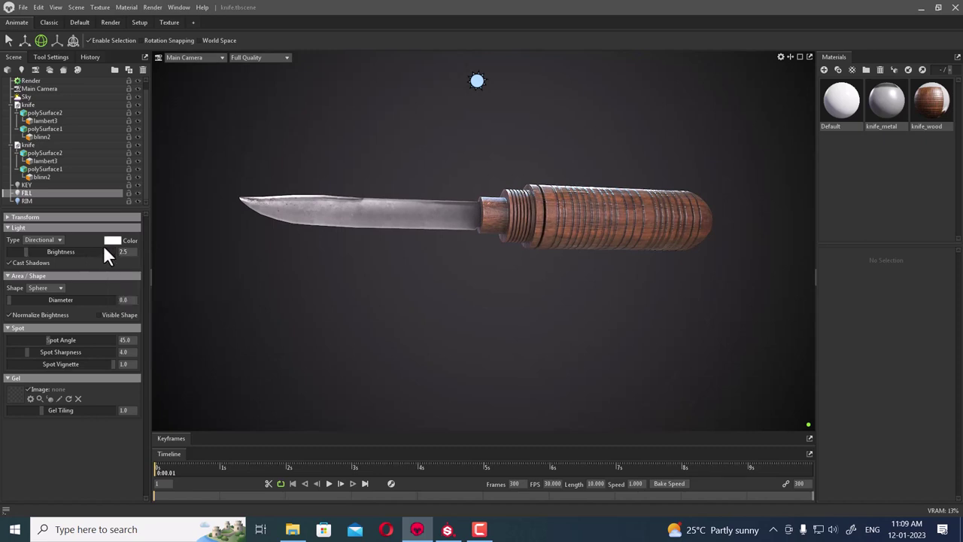
click(39, 186)
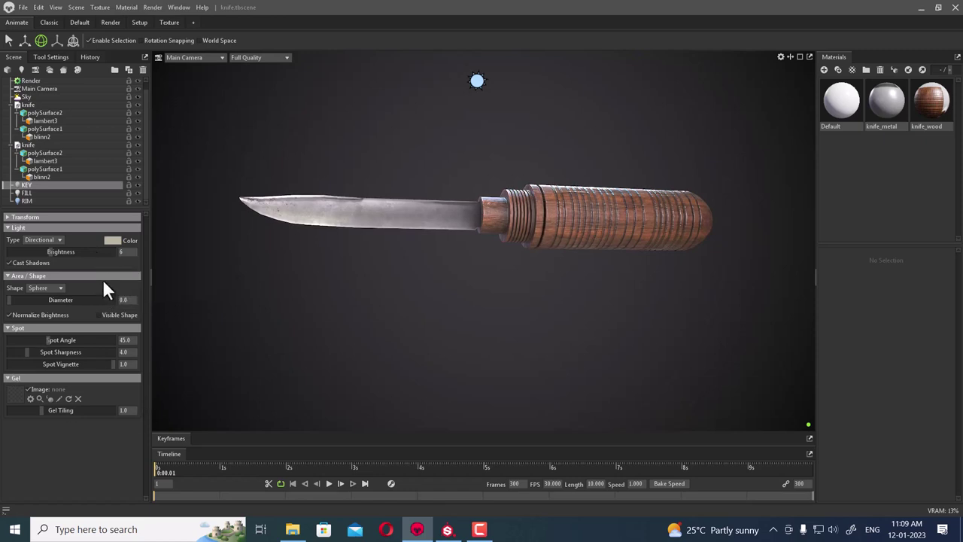
click(22, 193)
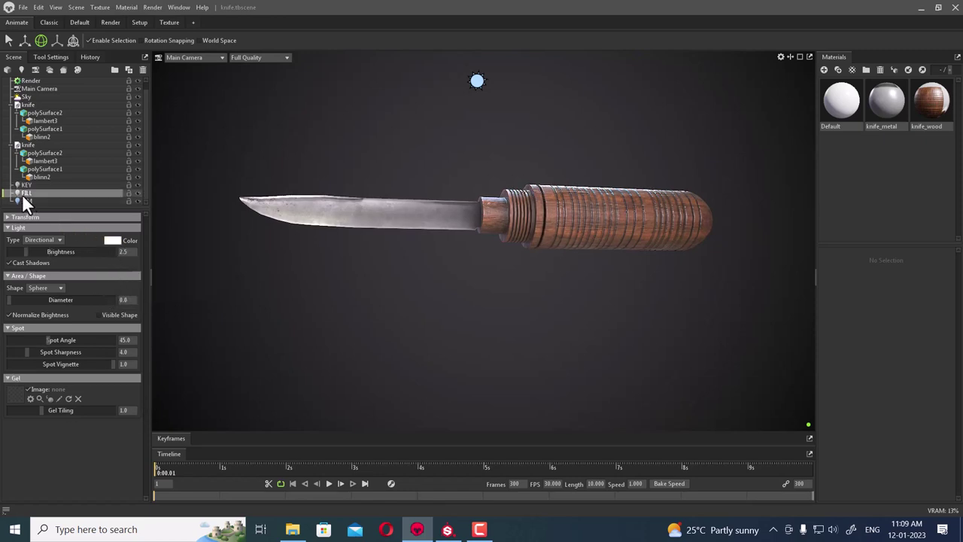
click(129, 252)
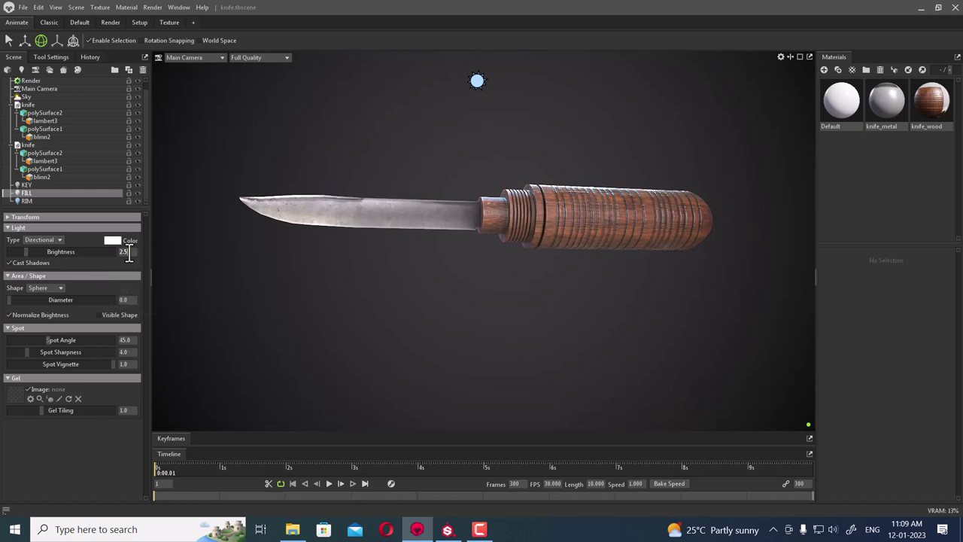
drag(129, 252, 104, 256)
text(3)
key(Return)
Review the RIM, FILL and KEY light settings, then show the Sky light settings
click(33, 201)
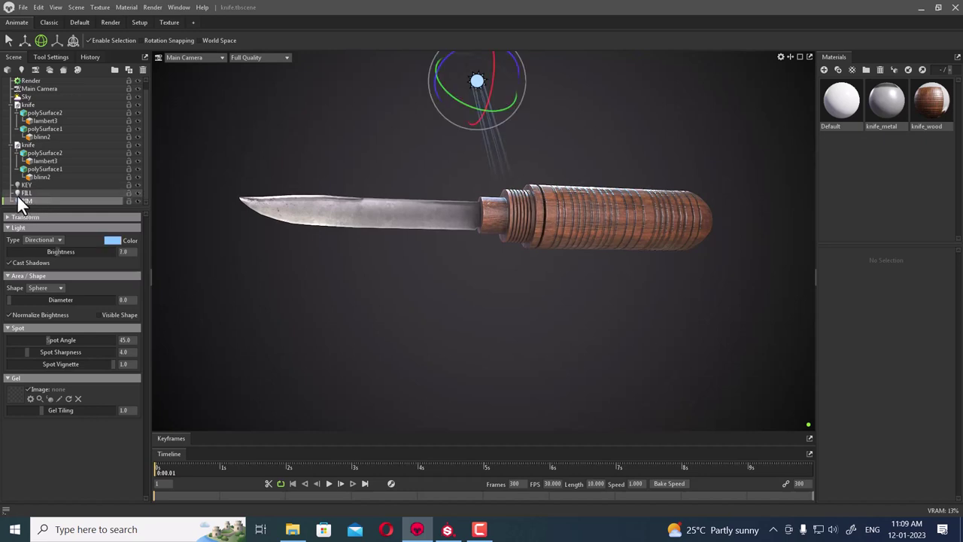
click(17, 191)
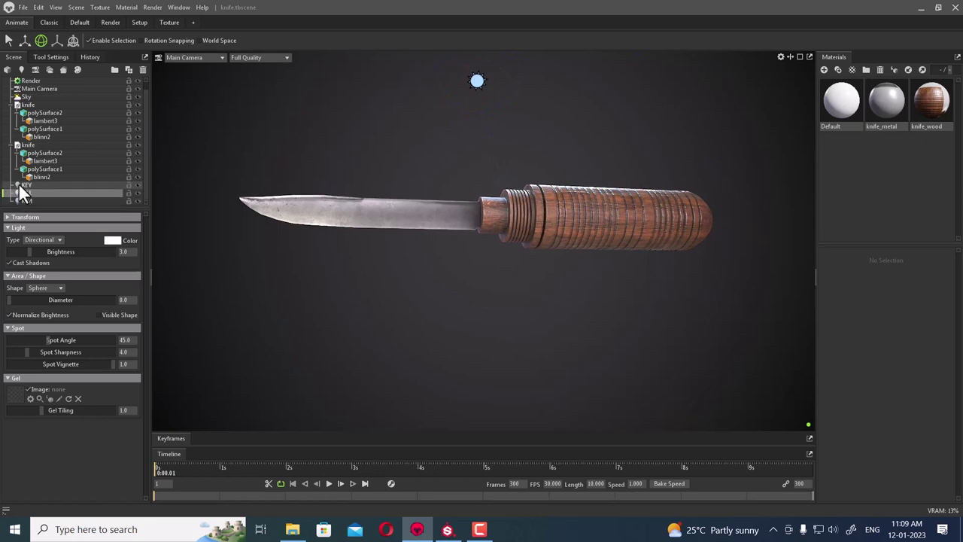
click(21, 185)
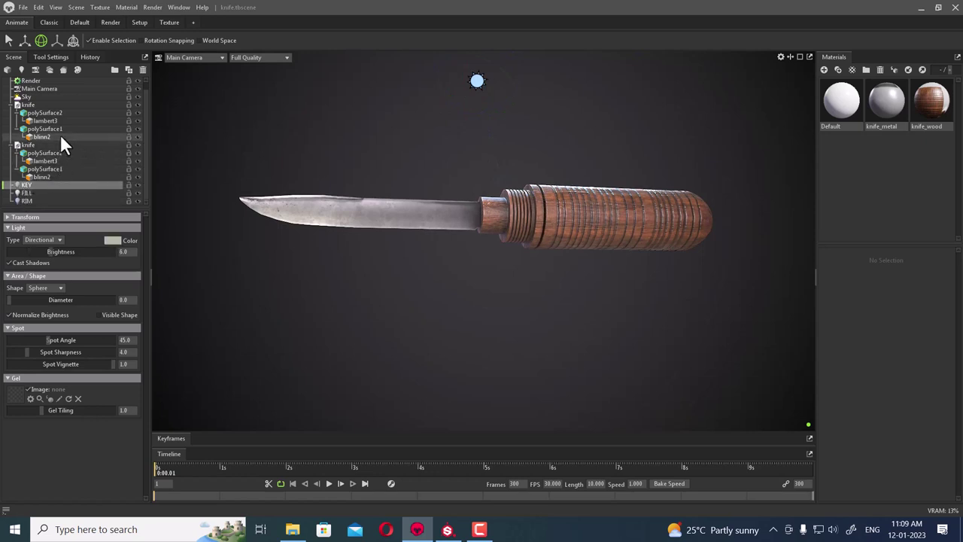
click(44, 99)
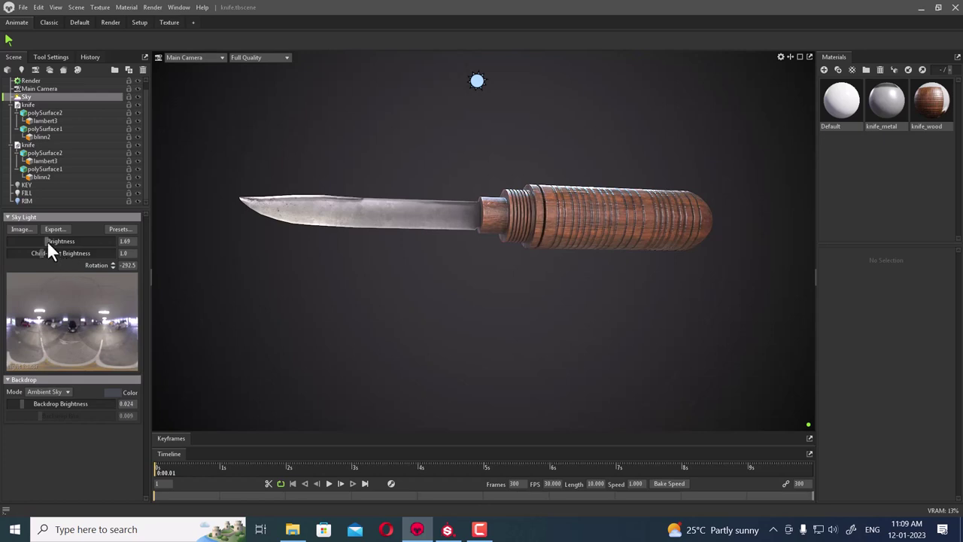
Drag the Sky light brightness from 1.69 up to 2.188
mouse_move(46, 241)
mouse_down()
mouse_move(20, 246)
mouse_move(48, 247)
mouse_up()
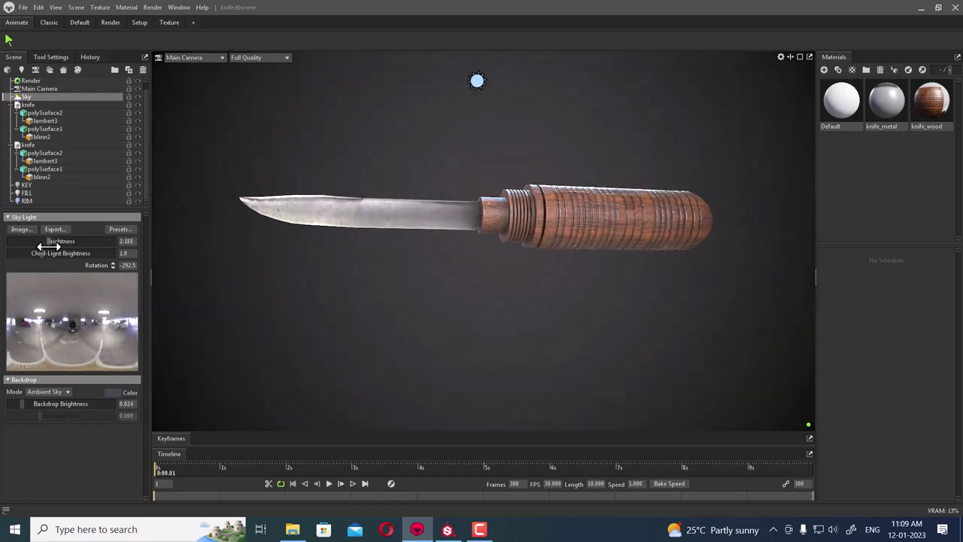
Select Main Camera, collapse its Transform and Limits sections, and scroll to Post Effect
click(33, 87)
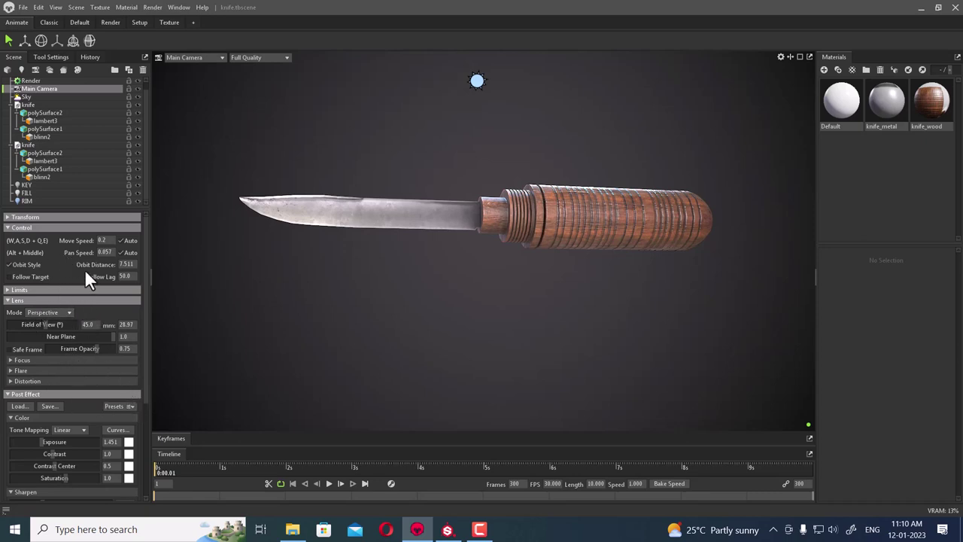
scroll(87, 272, down, 2)
scroll(87, 280, down, 1)
scroll(86, 283, down, 1)
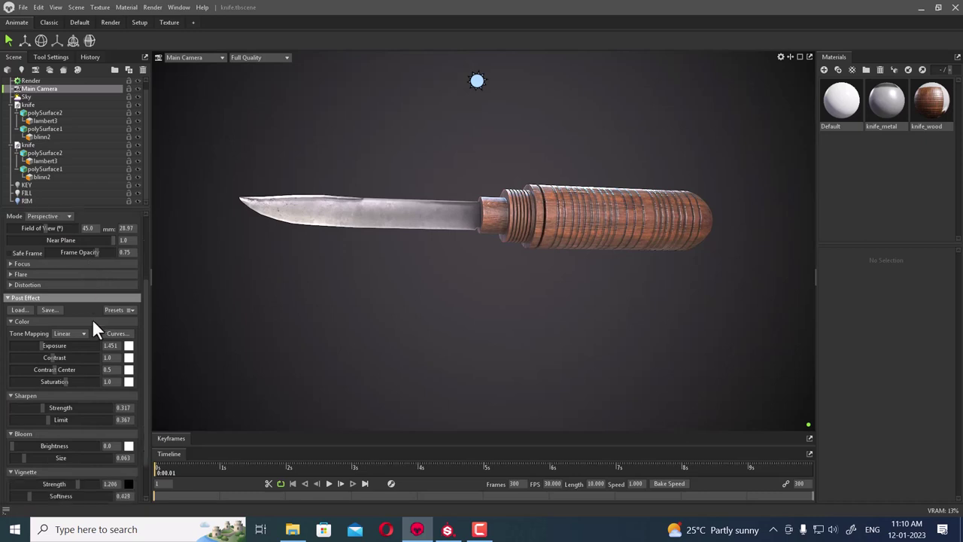
scroll(92, 329, down, 1)
scroll(92, 331, up, 1)
scroll(92, 335, up, 3)
scroll(92, 335, up, 1)
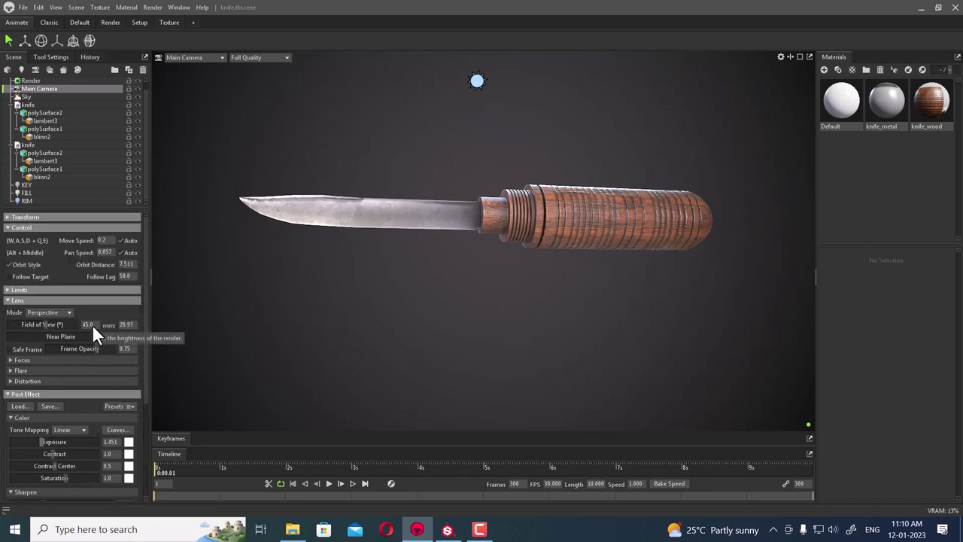
click(71, 218)
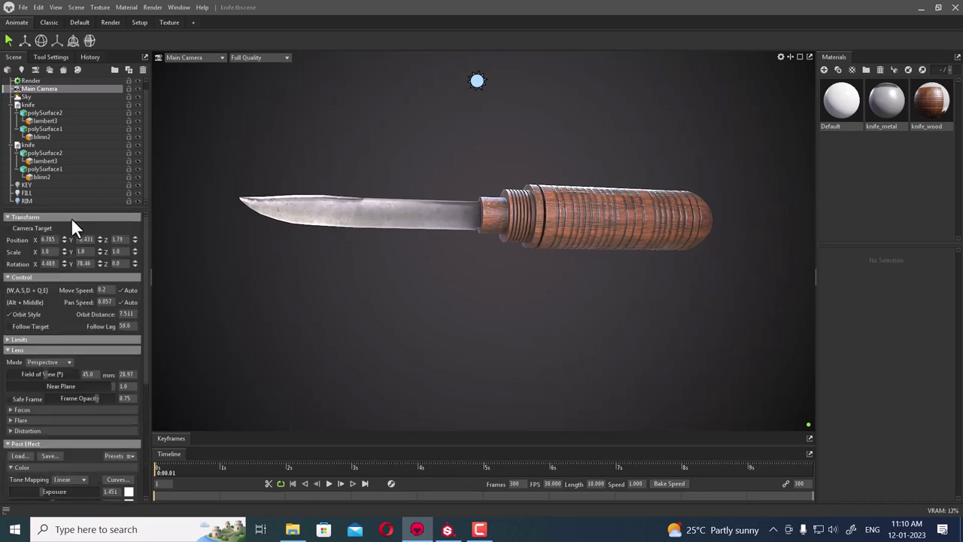
click(71, 218)
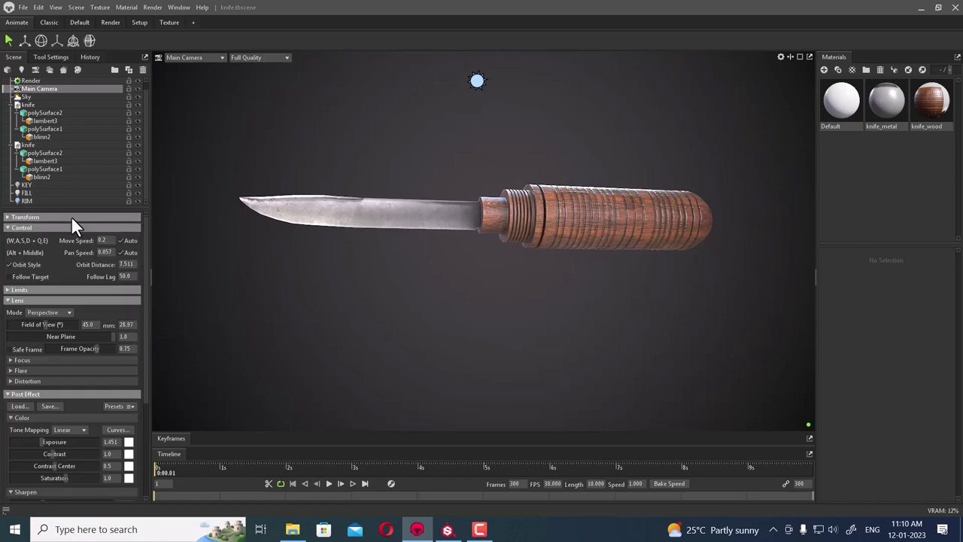
click(54, 290)
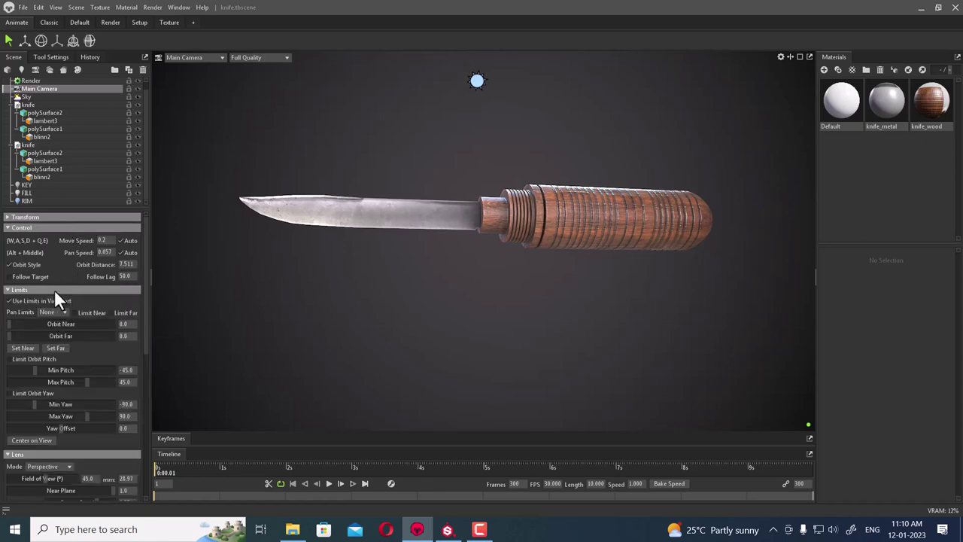
click(54, 291)
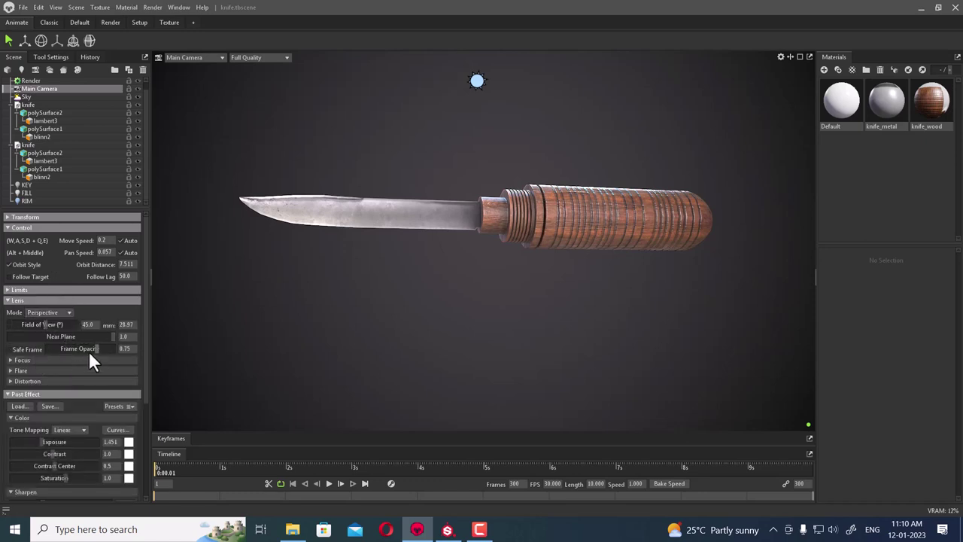
scroll(65, 369, down, 2)
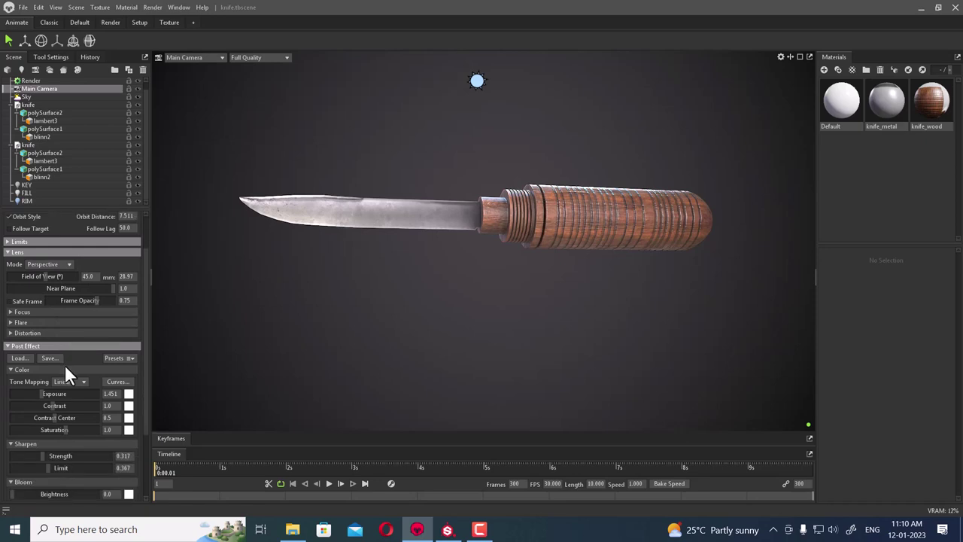
scroll(81, 357, down, 1)
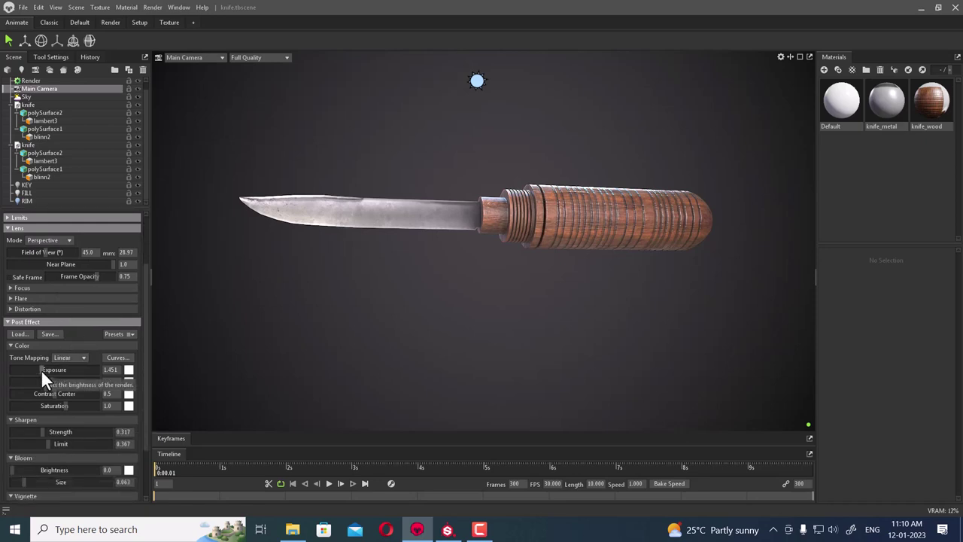
Raise exposure to 1.769, lower contrast slightly, and sharpen at 1.627 with limit 0.423
drag(41, 369, 43, 369)
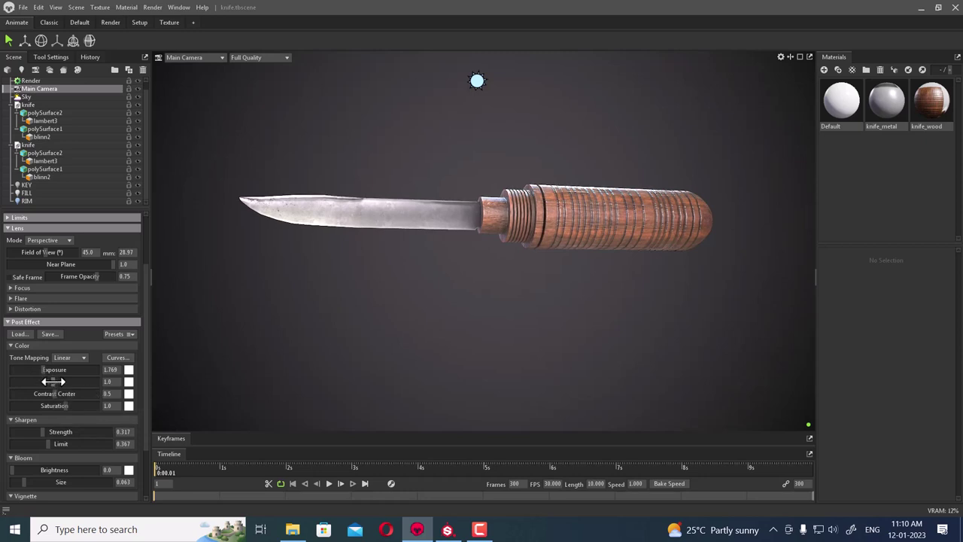
mouse_move(53, 382)
mouse_down()
mouse_move(38, 378)
mouse_move(49, 379)
mouse_up()
drag(43, 432, 52, 436)
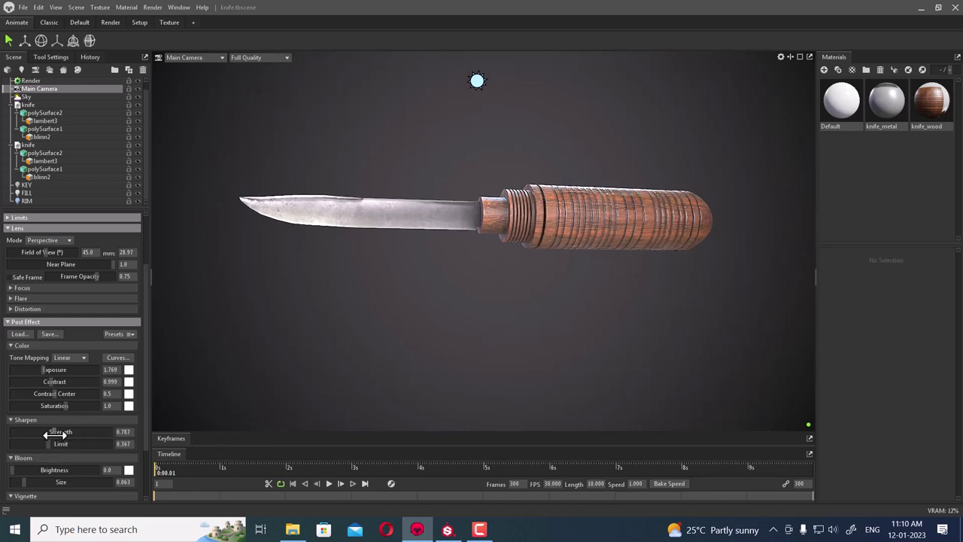
mouse_move(52, 433)
mouse_down()
mouse_move(45, 436)
mouse_move(64, 431)
mouse_up()
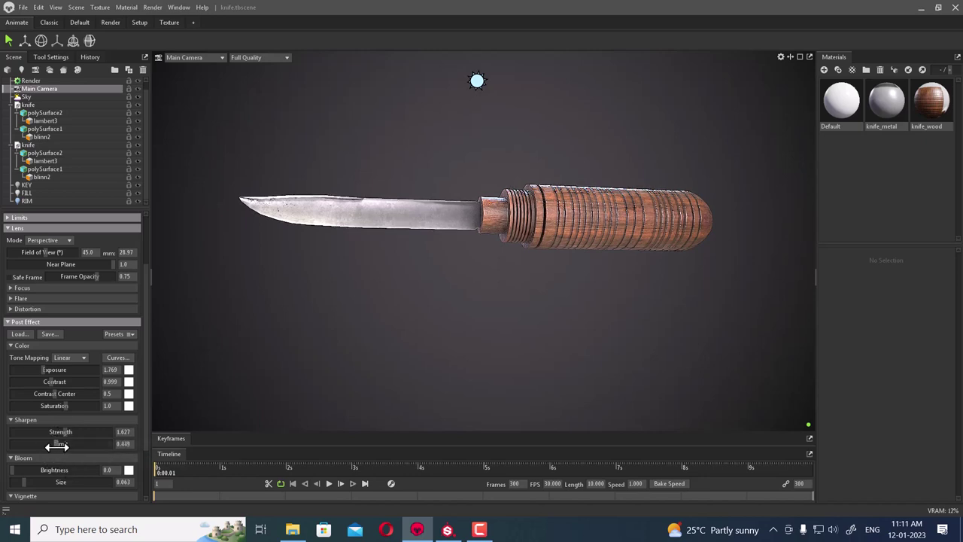
drag(46, 444, 54, 443)
Adjust bloom brightness, weaken the vignette to 0.561, and set grain to 0.033
scroll(75, 448, down, 2)
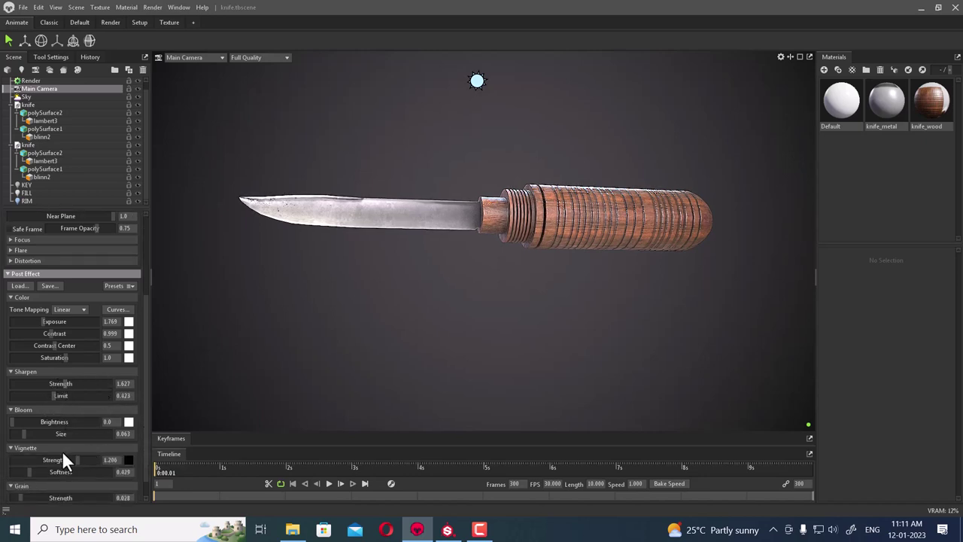
mouse_move(12, 422)
mouse_down()
mouse_move(42, 422)
mouse_move(13, 434)
mouse_up()
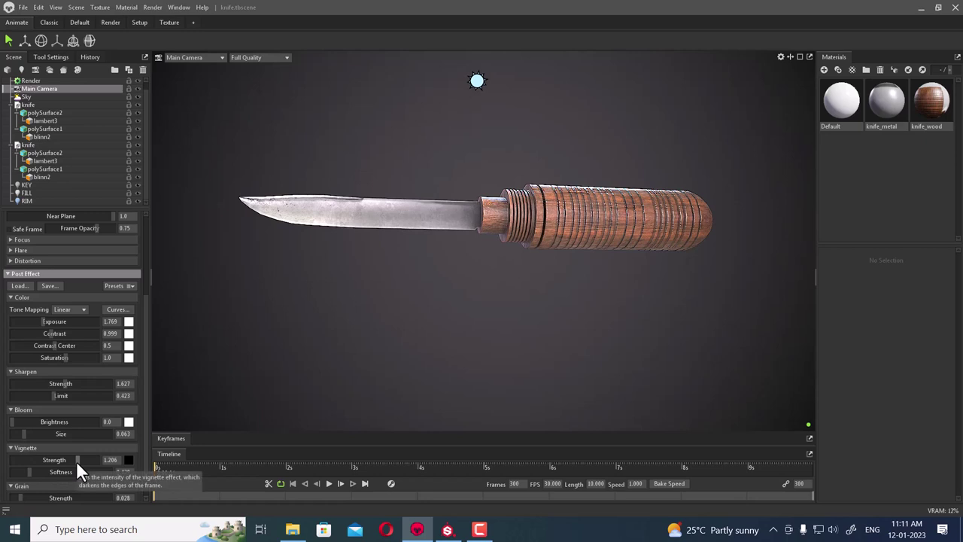
mouse_move(76, 461)
mouse_down()
mouse_move(37, 468)
mouse_move(59, 462)
mouse_up()
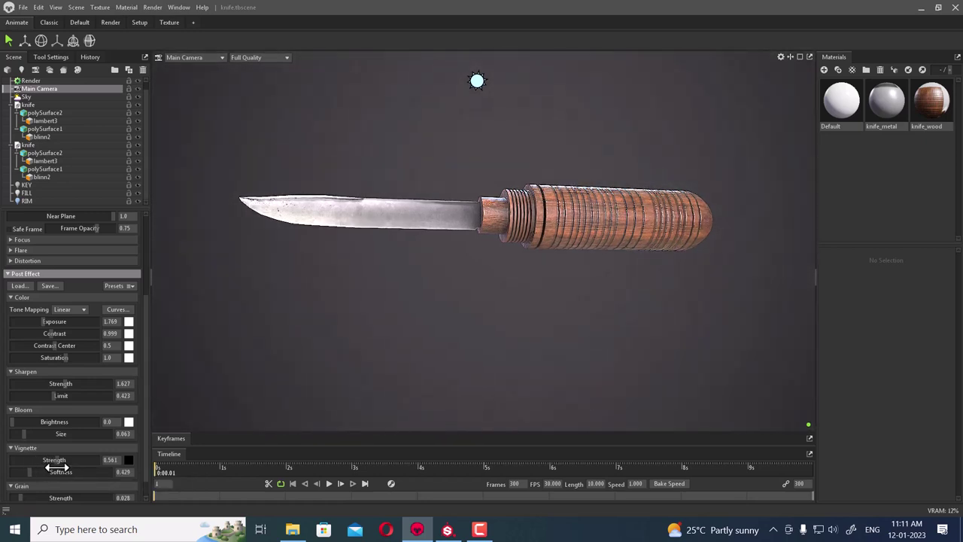
scroll(76, 480, down, 1)
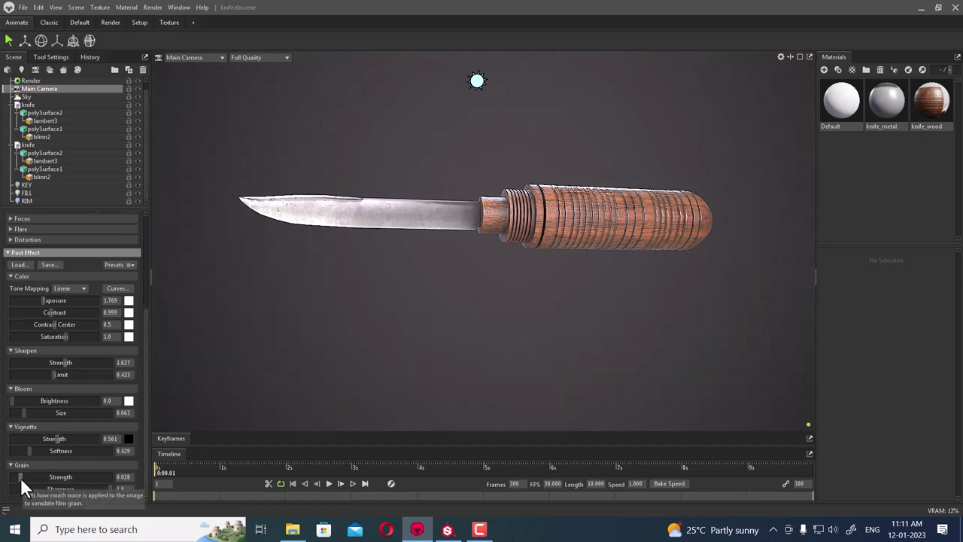
drag(21, 479, 21, 476)
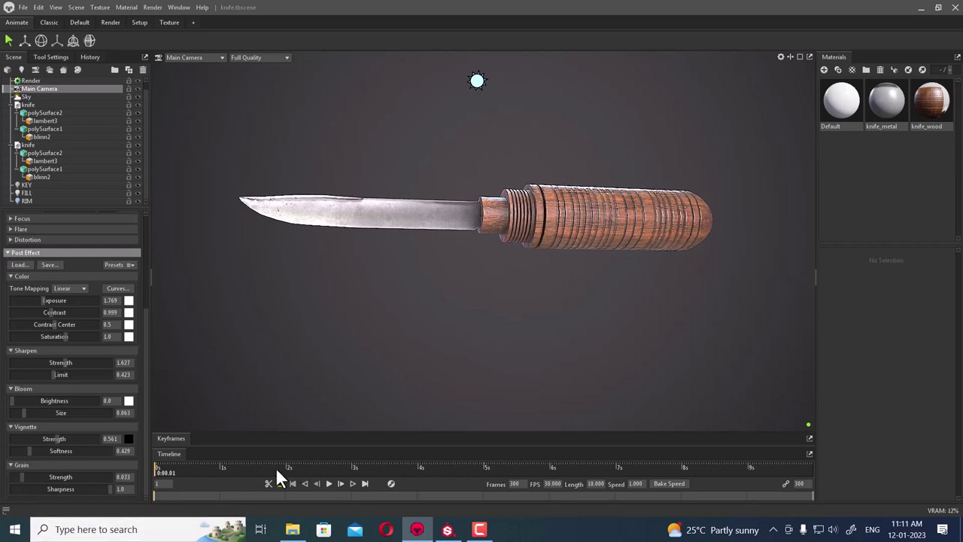
Enable Use Cascades in Render settings, keeping ambient/specular occlusion and Local Reflections on
click(39, 81)
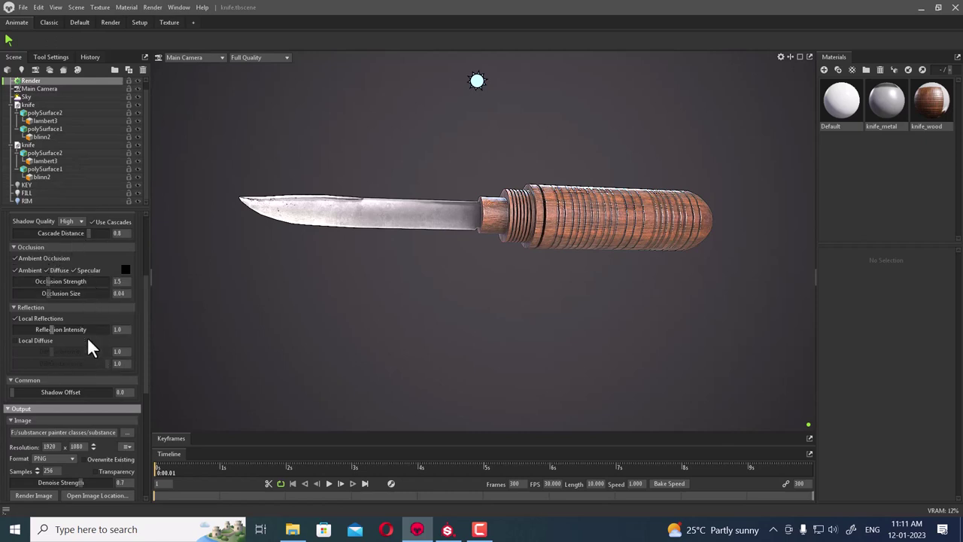
click(101, 223)
click(28, 267)
click(63, 269)
click(89, 269)
click(43, 269)
click(33, 266)
click(85, 270)
click(24, 317)
click(43, 317)
scroll(83, 406, down, 2)
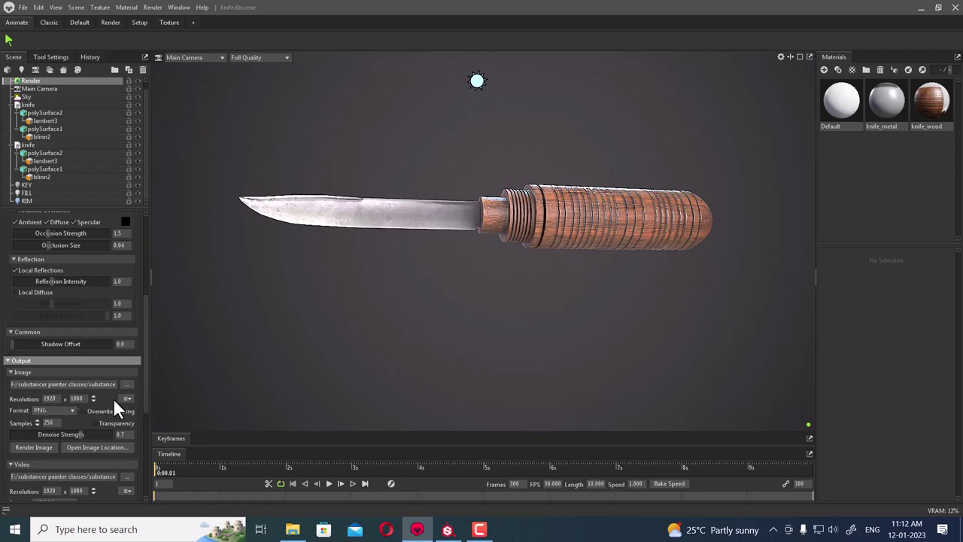
Set the image output to the 1920 x 1080 preset, PNG format, and 1024 samples
click(127, 385)
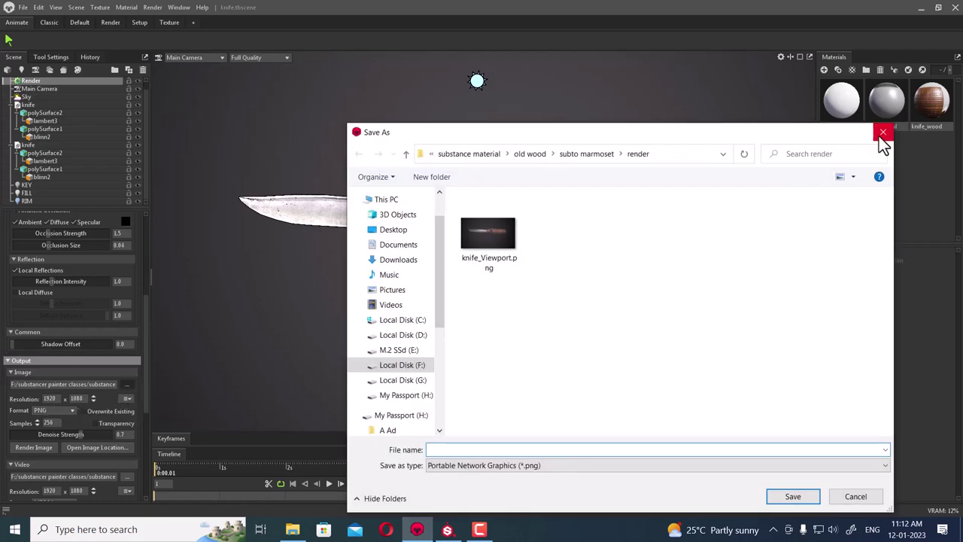
click(884, 134)
click(130, 396)
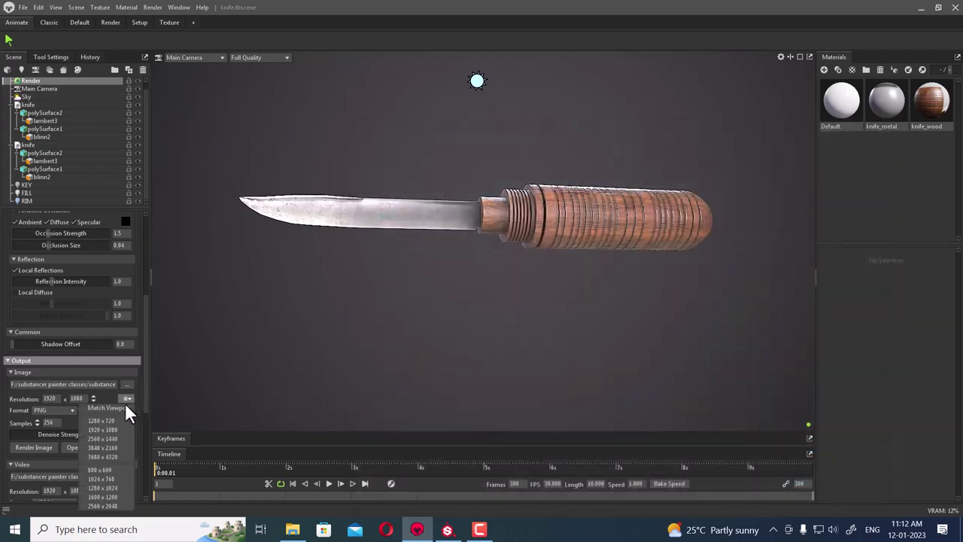
click(118, 421)
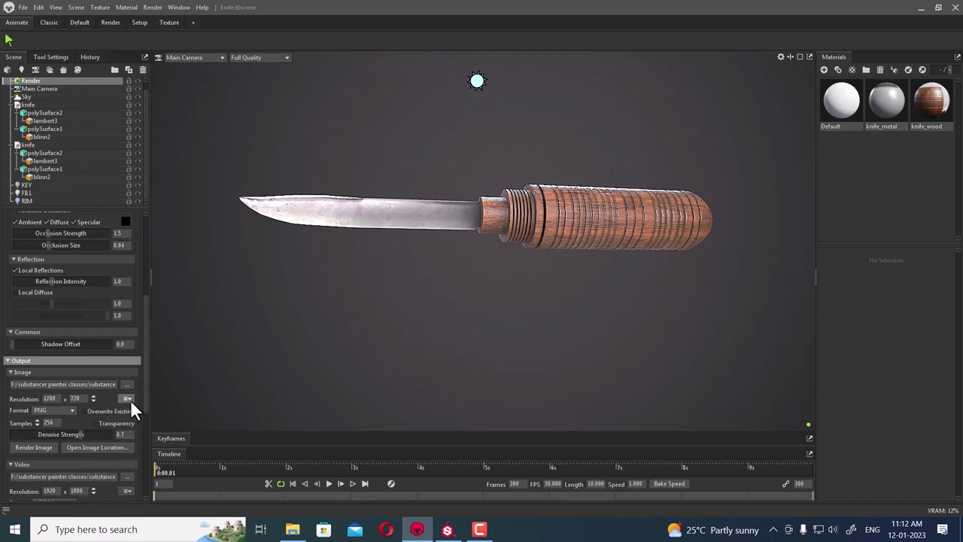
click(130, 397)
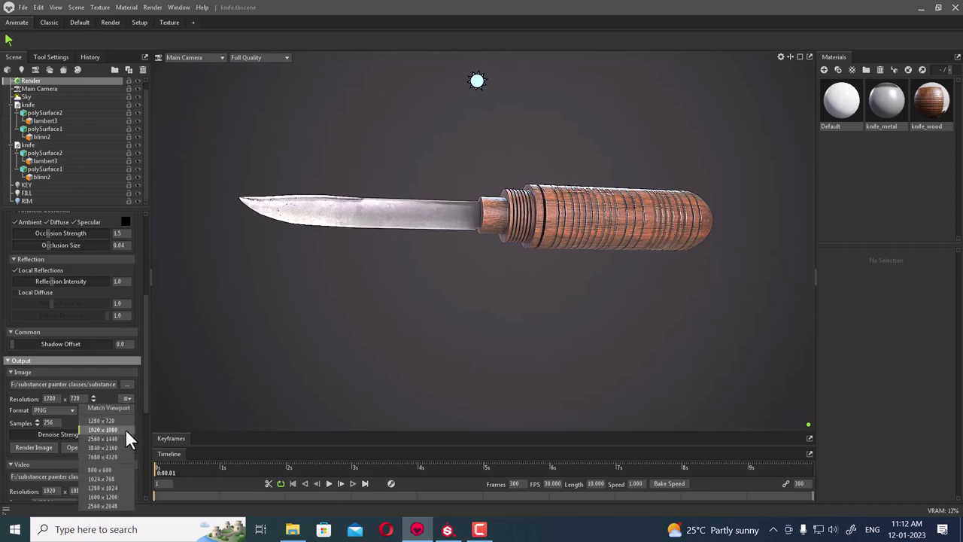
click(125, 429)
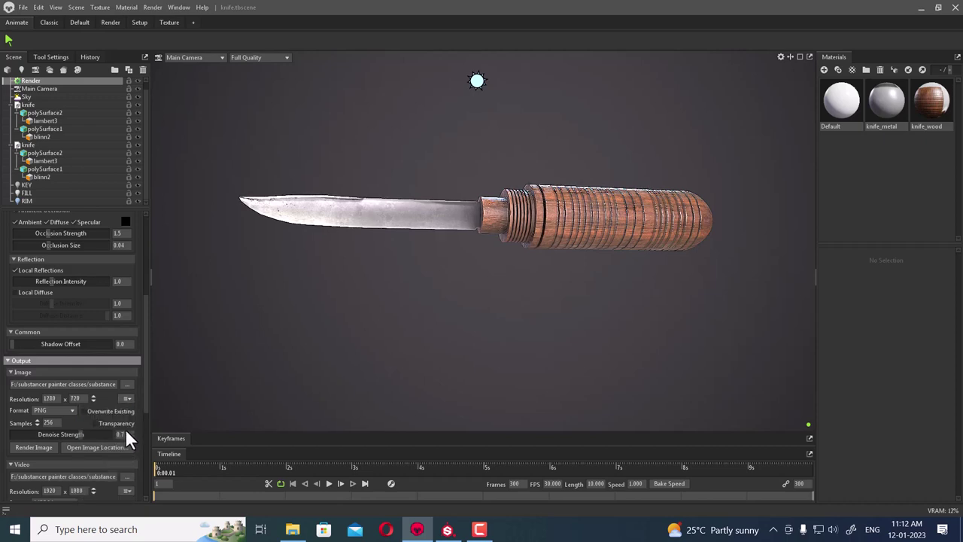
click(54, 410)
click(54, 409)
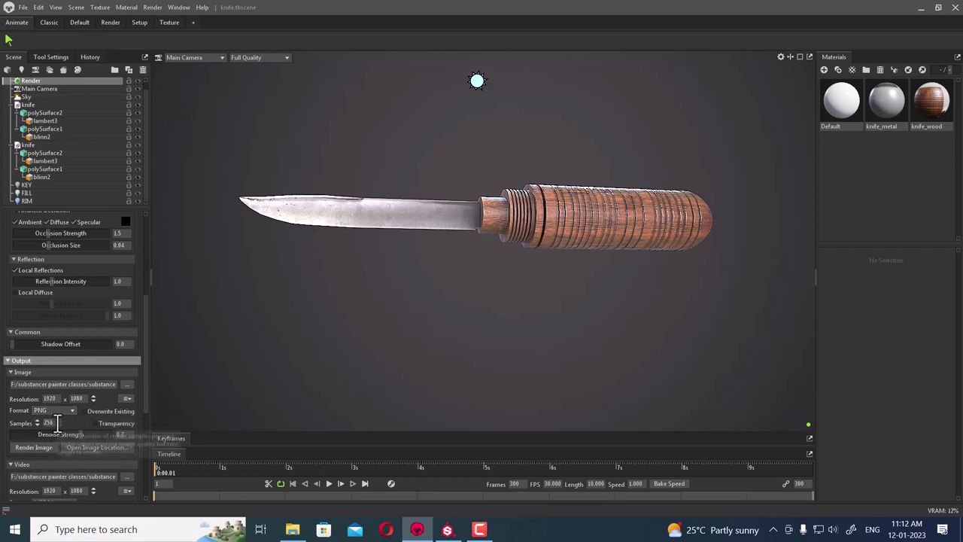
click(57, 423)
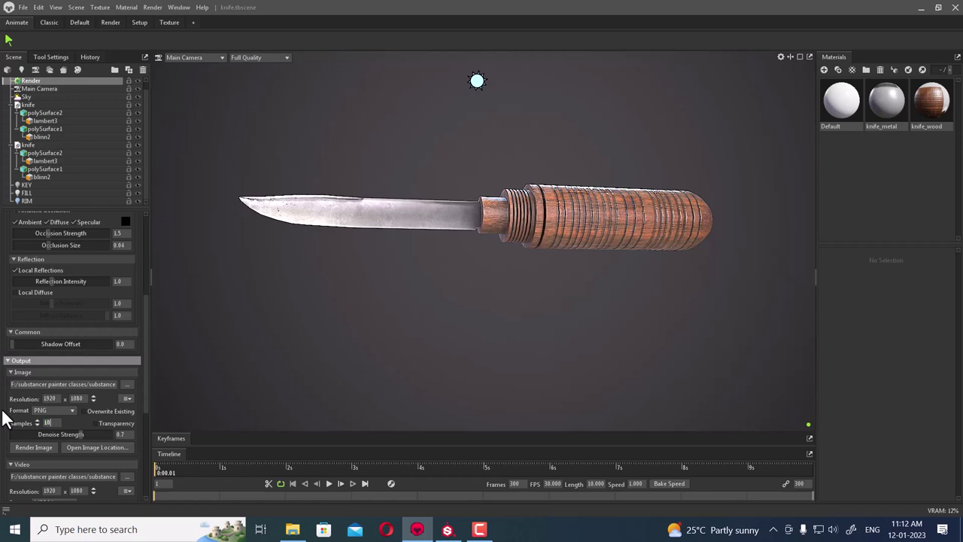
text(1024)
key(Return)
drag(147, 397, 145, 450)
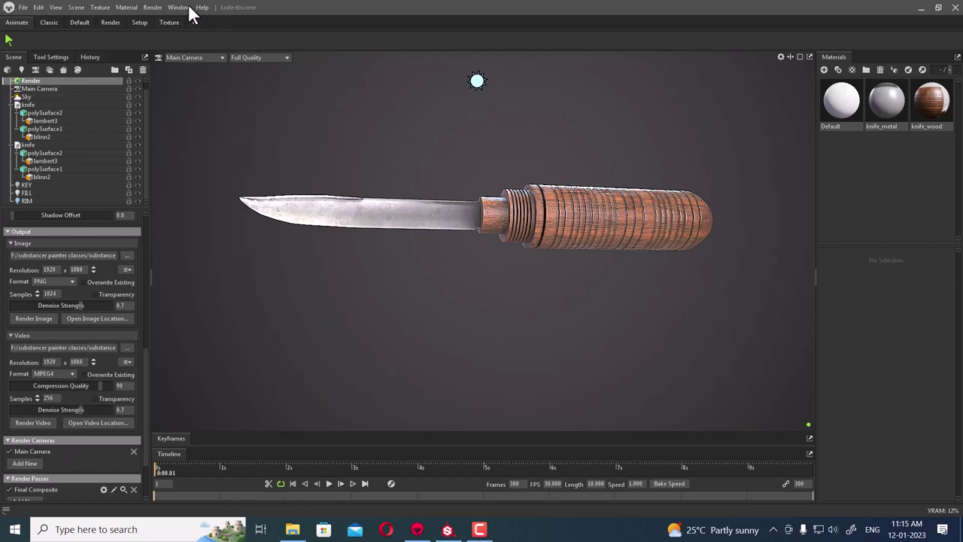
Render the viewport to knife001_Viewport.png with Render > Viewport, then close the preview
click(160, 3)
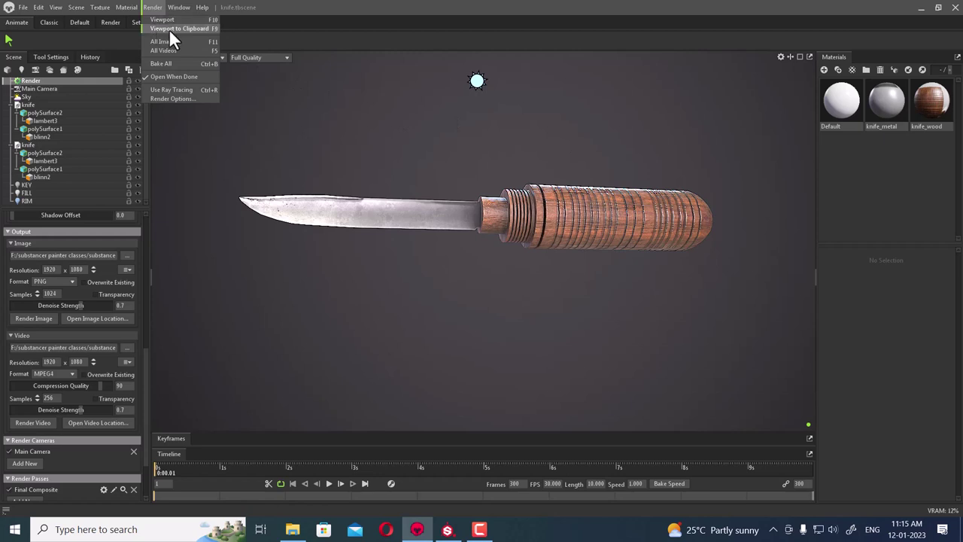
click(182, 27)
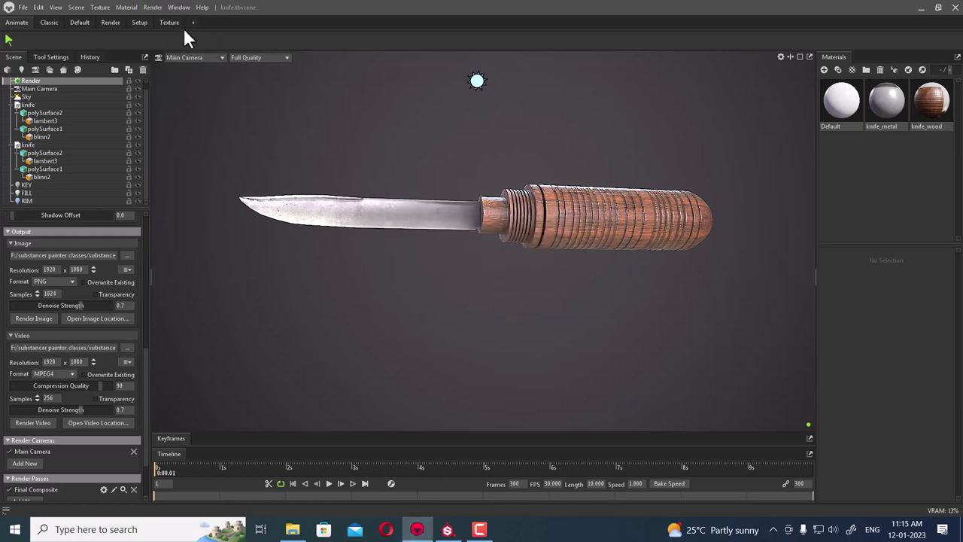
click(154, 7)
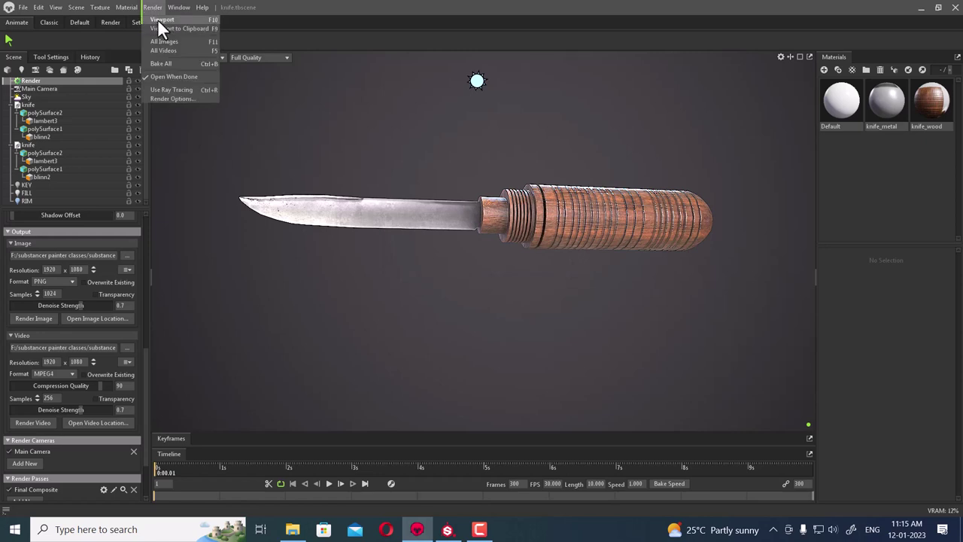
click(158, 20)
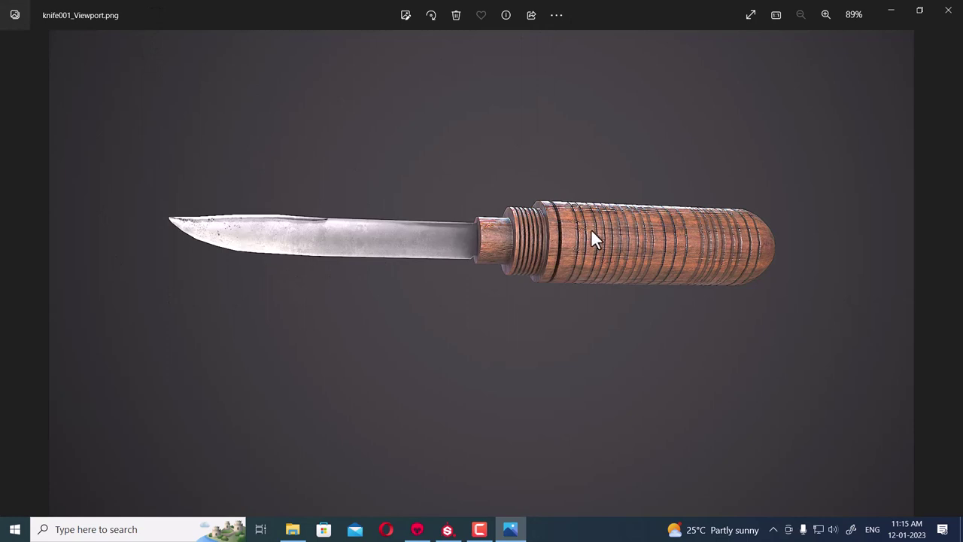
click(906, 11)
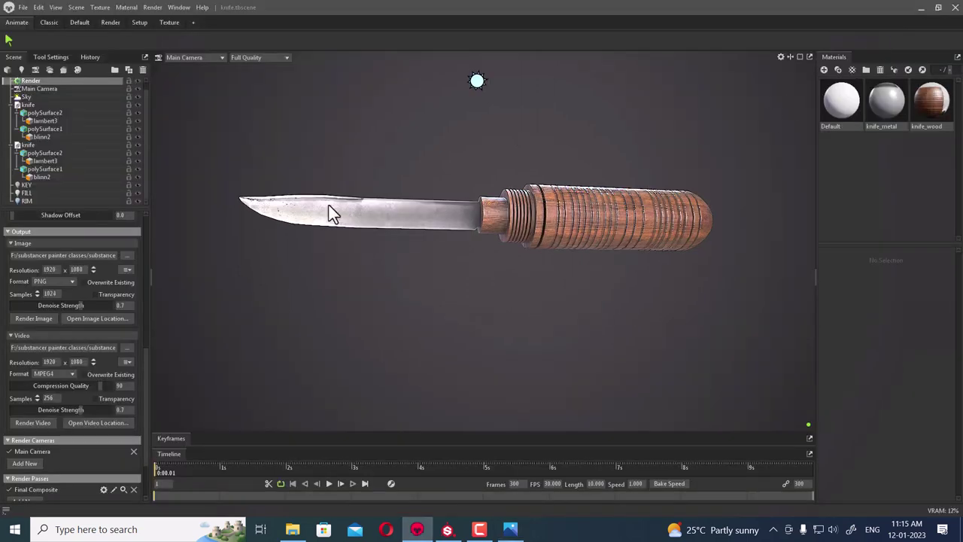
Start the final knife.png render with Render > All Images (F11)
click(151, 9)
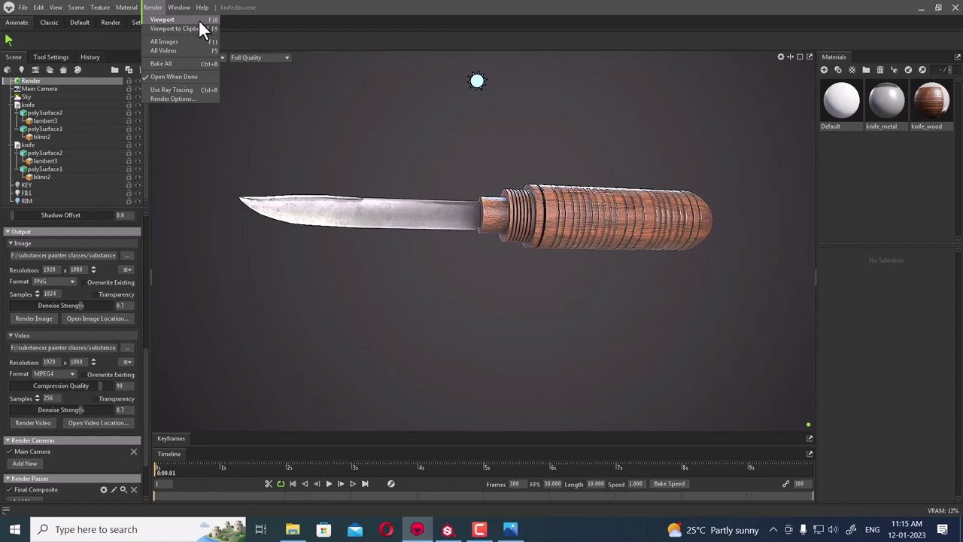
click(199, 41)
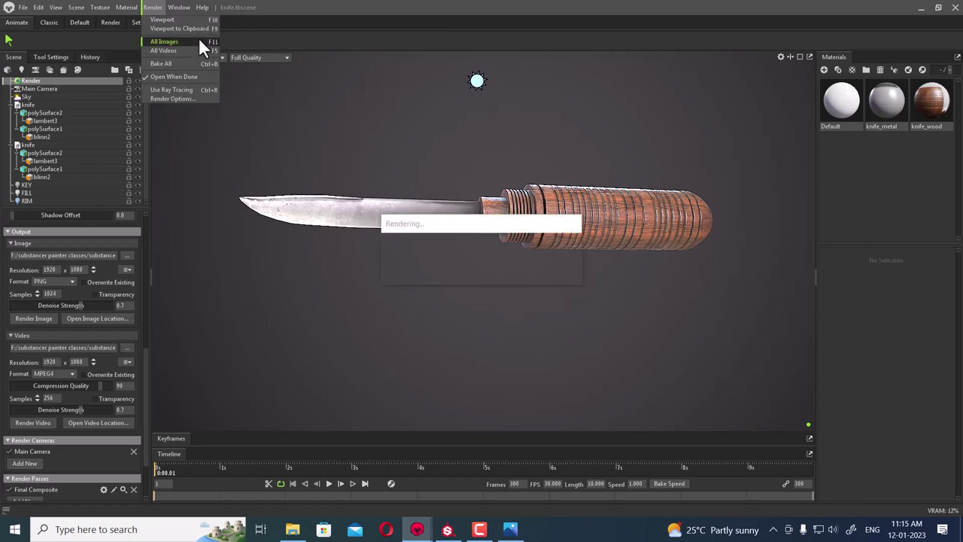